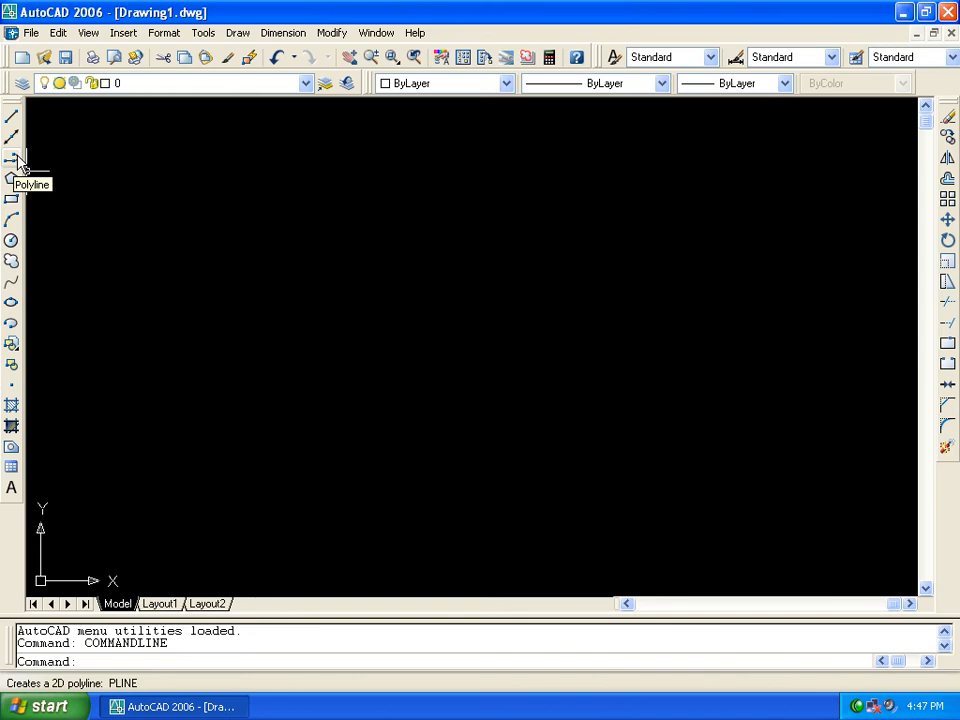
# - Draw an L-shaped polyline with Ortho on, running 10 units to the right and 10 units up
pyautogui.click(17, 160)
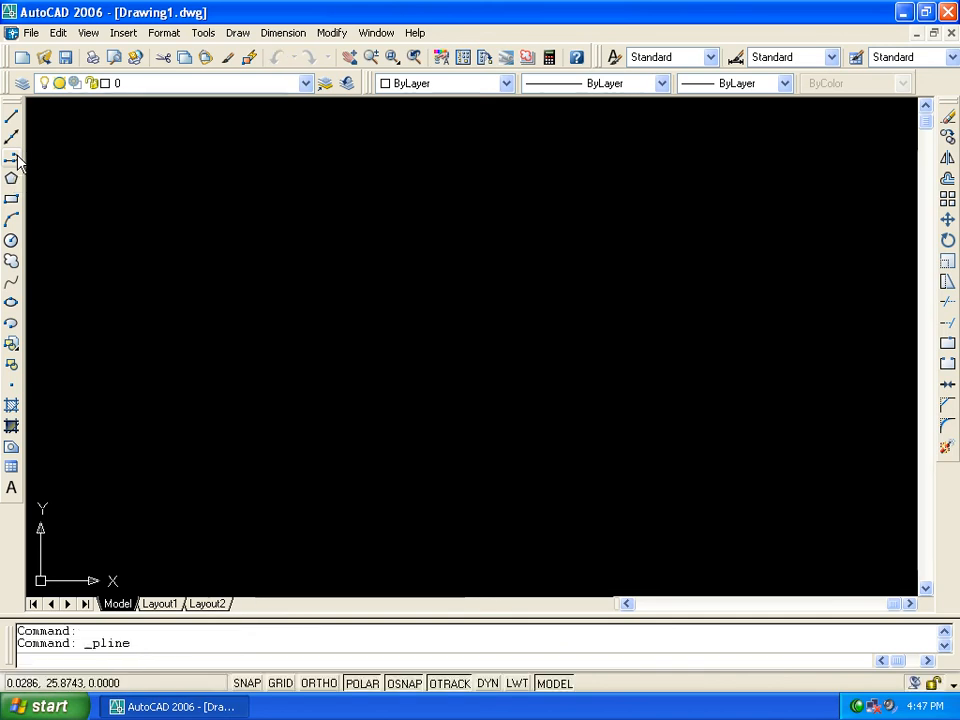
pyautogui.click(182, 424)
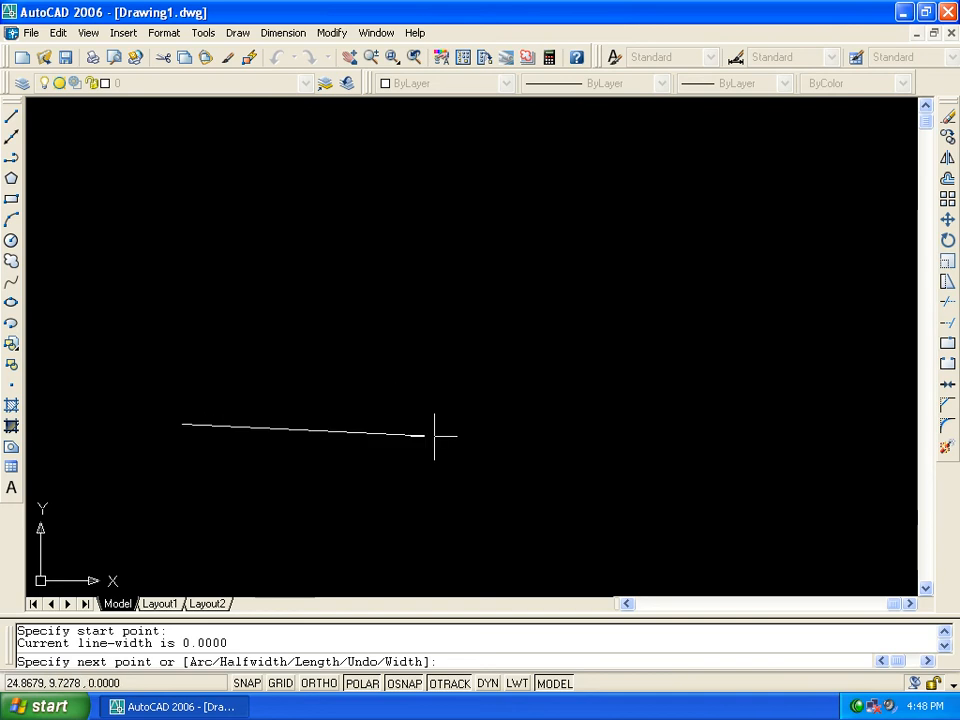
pyautogui.press('F8')
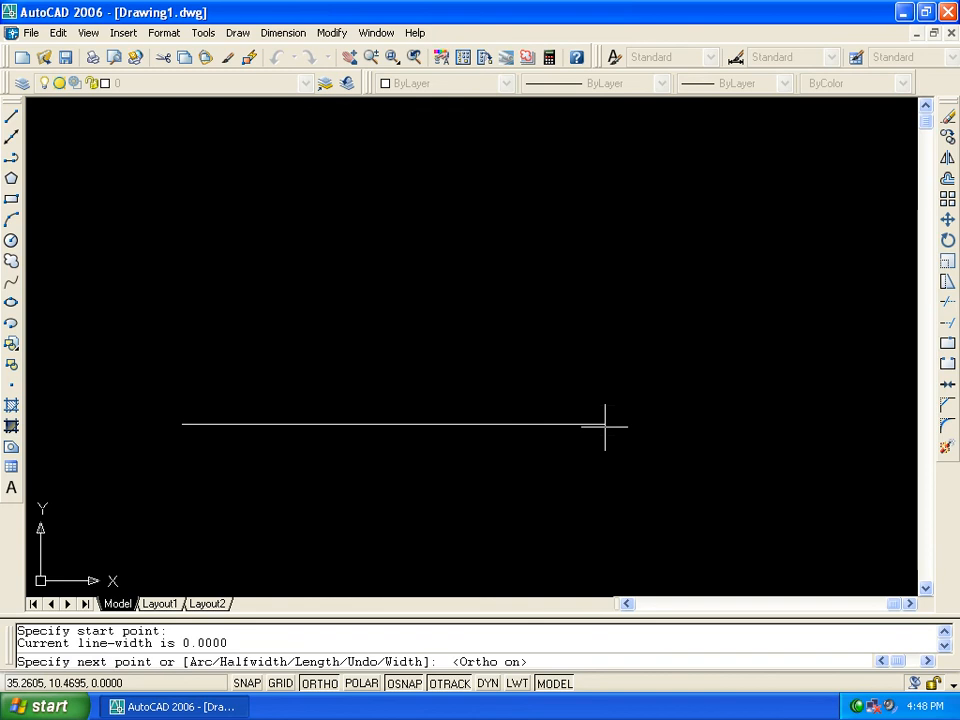
pyautogui.write('10')
pyautogui.press('Return')
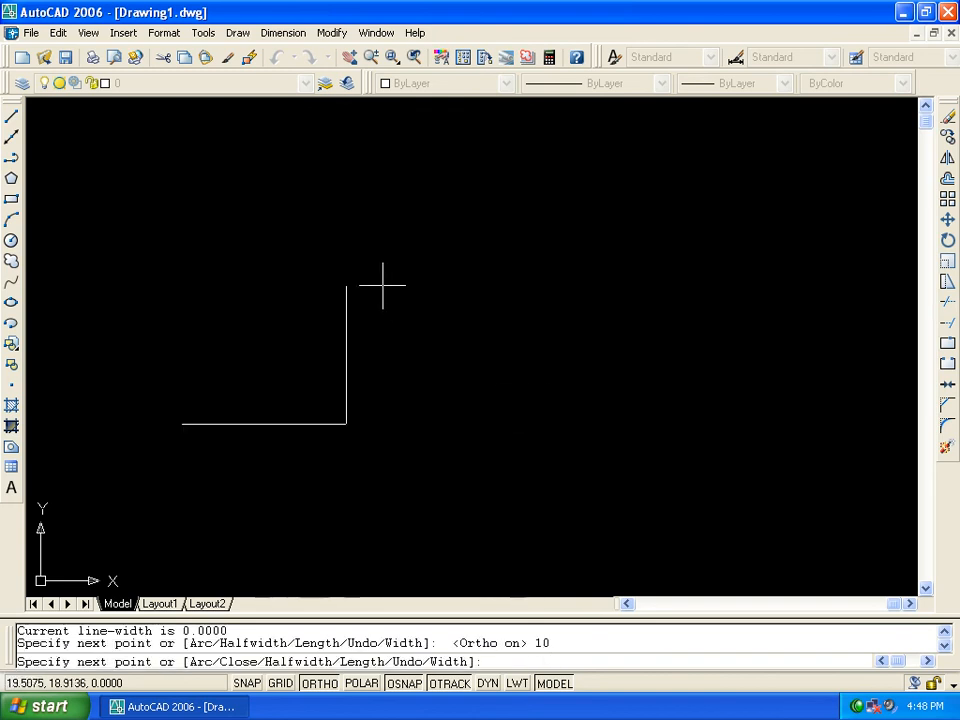
pyautogui.write('10')
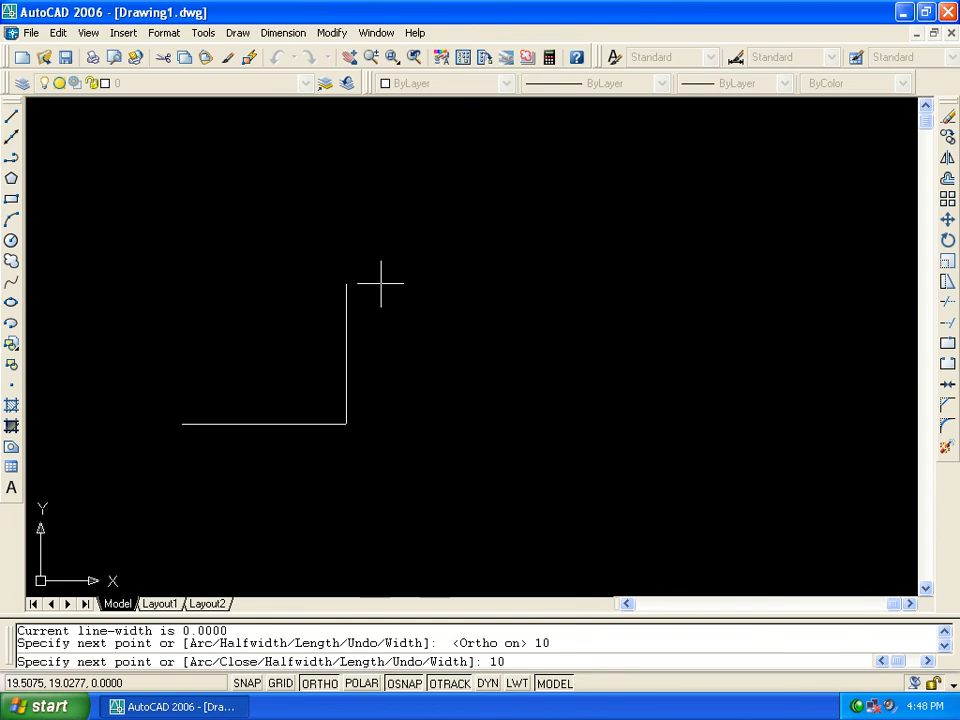
pyautogui.press('Return')
pyautogui.press('Return')
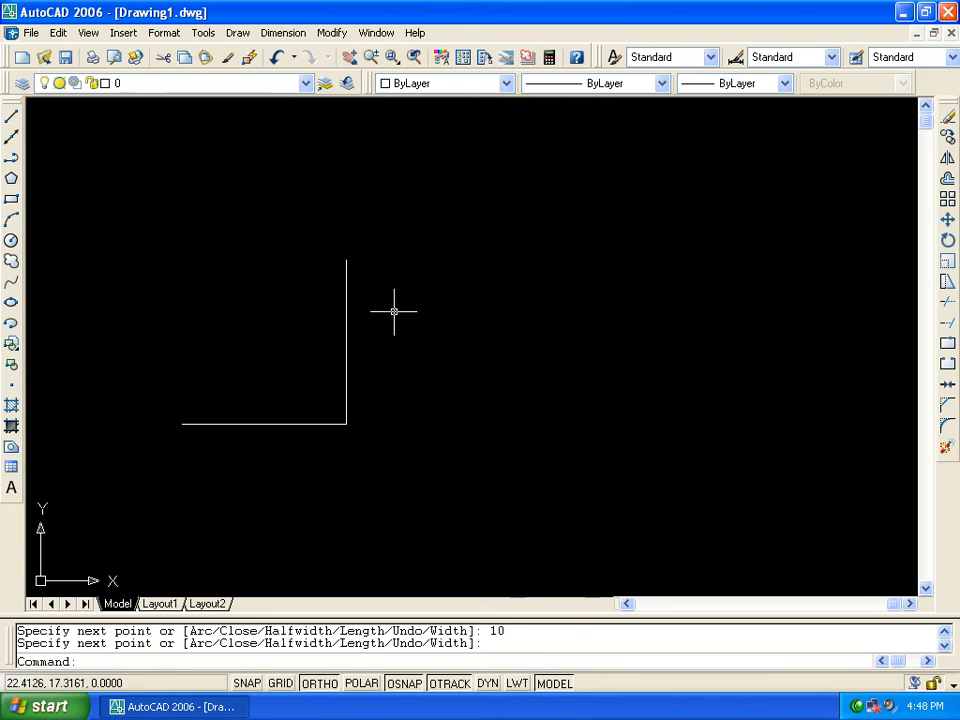
# - Select the L-shaped polyline through its vertical segment to examine how its segments are grouped, and clear the selection
pyautogui.click(377, 305)
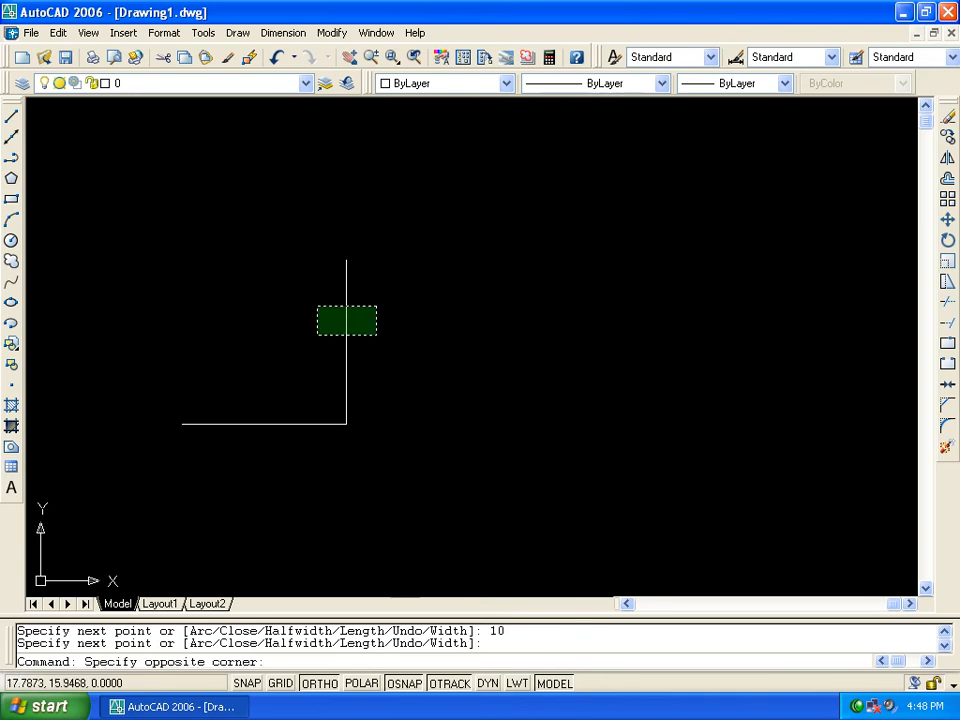
pyautogui.click(318, 335)
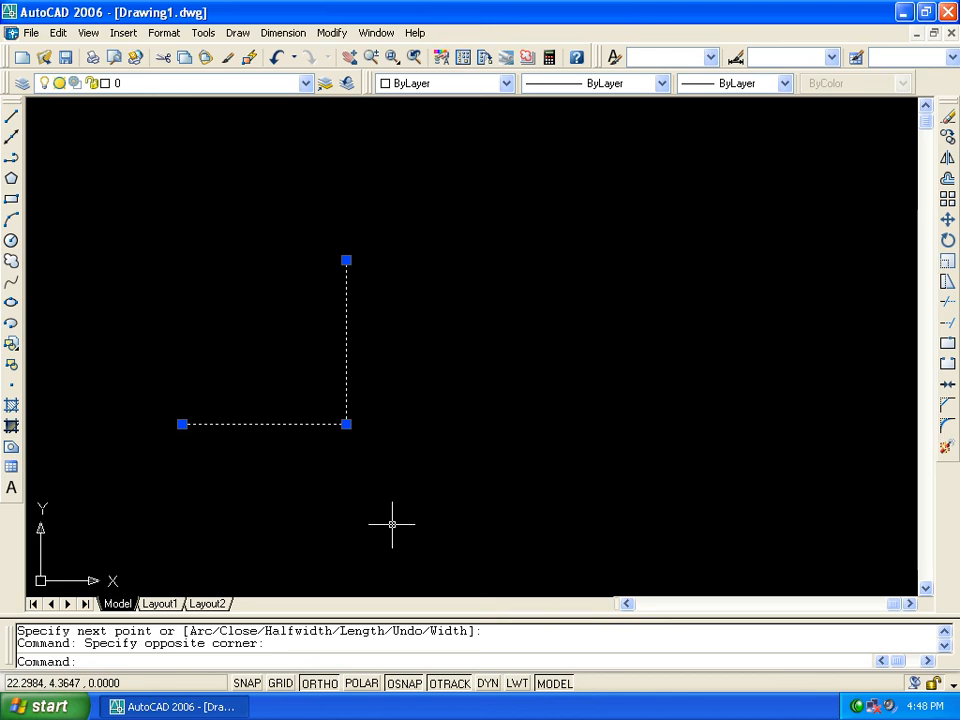
pyautogui.press('Escape')
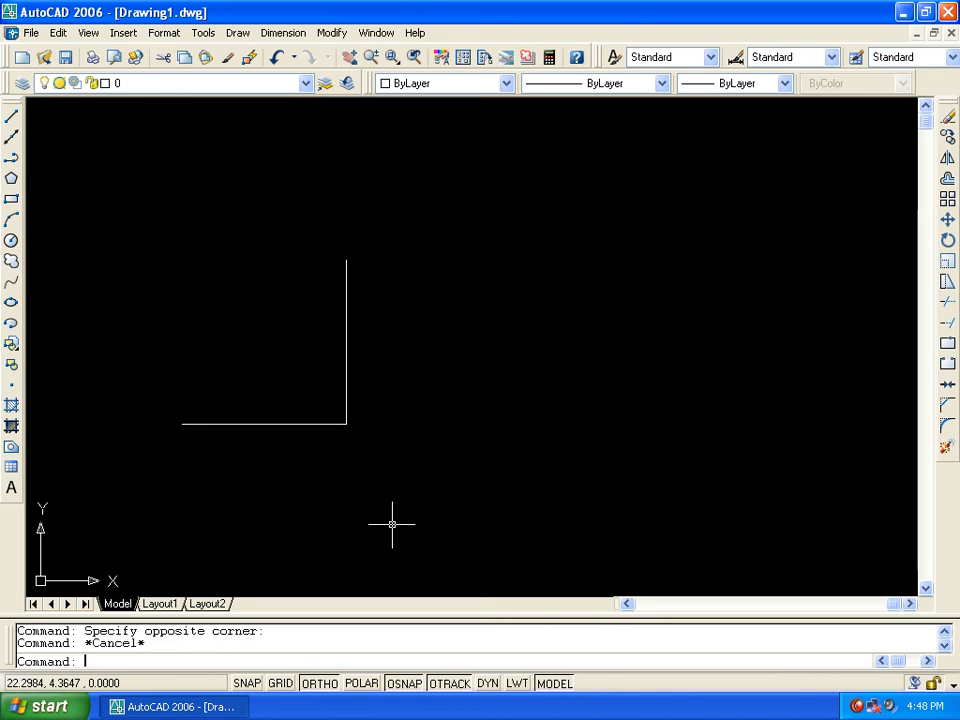
# - Draw a 10-unit horizontal line to the right of the polyline with the Line command
pyautogui.click(13, 117)
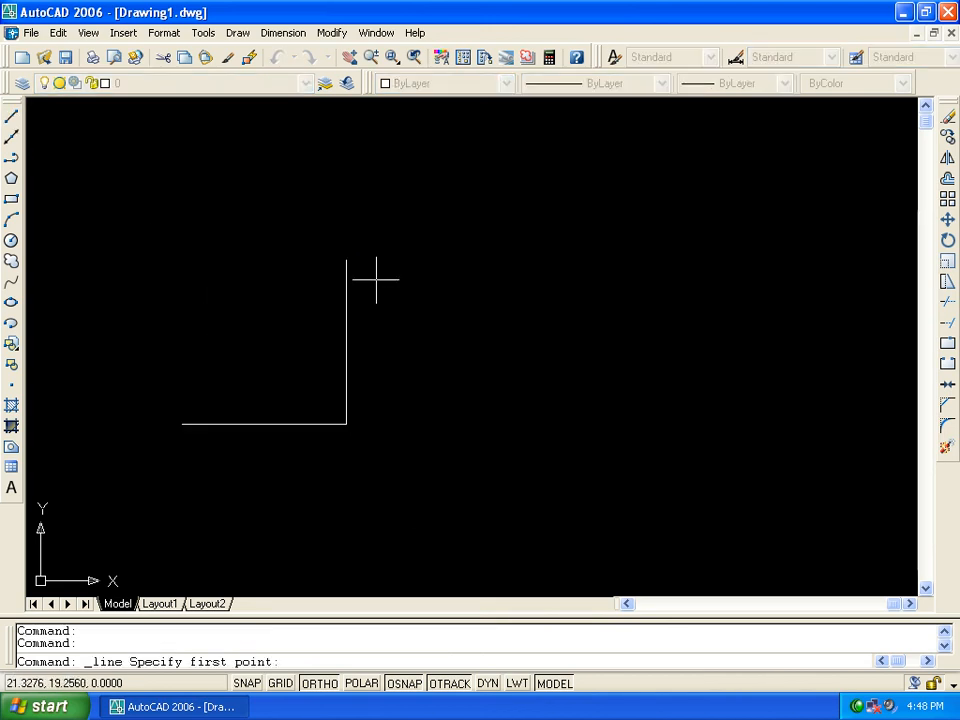
pyautogui.click(450, 413)
pyautogui.write('10')
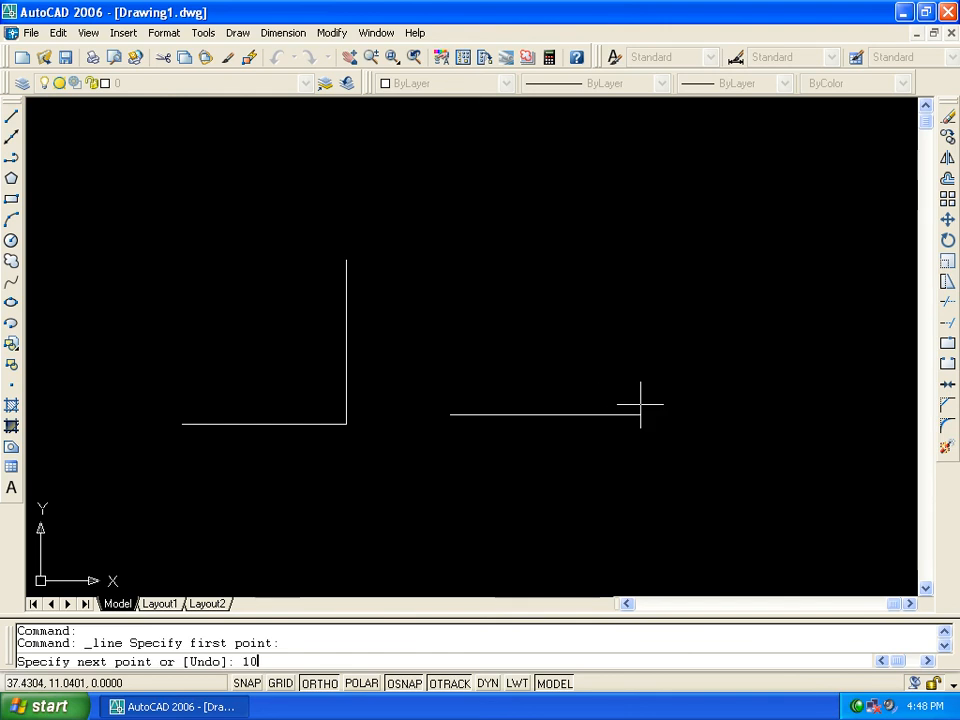
pyautogui.press('Return')
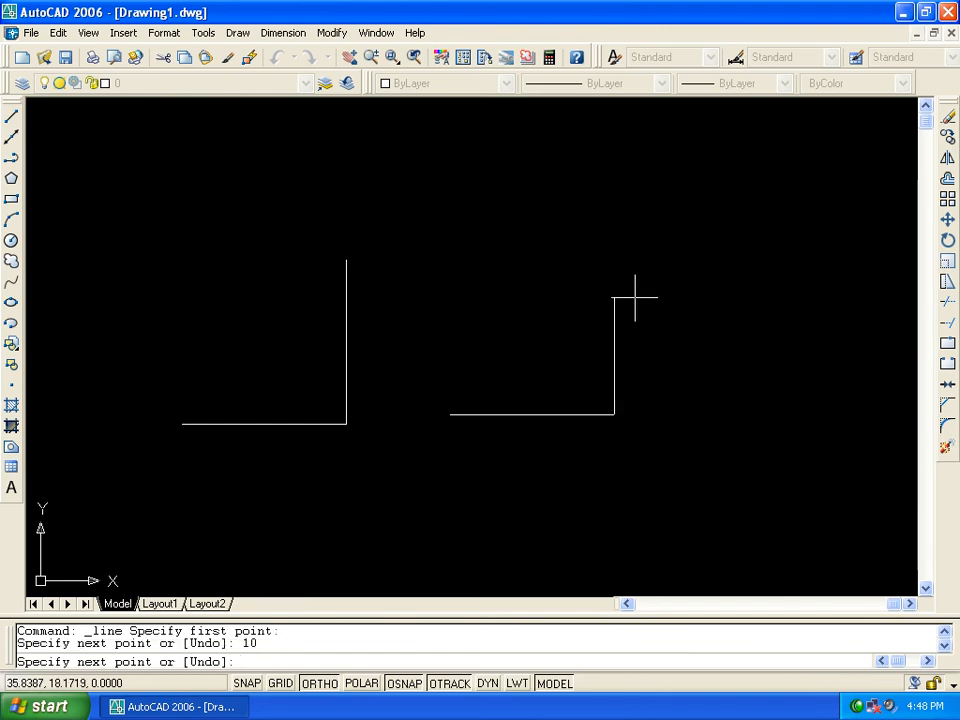
pyautogui.write('10')
pyautogui.press('Return')
pyautogui.press('Return')
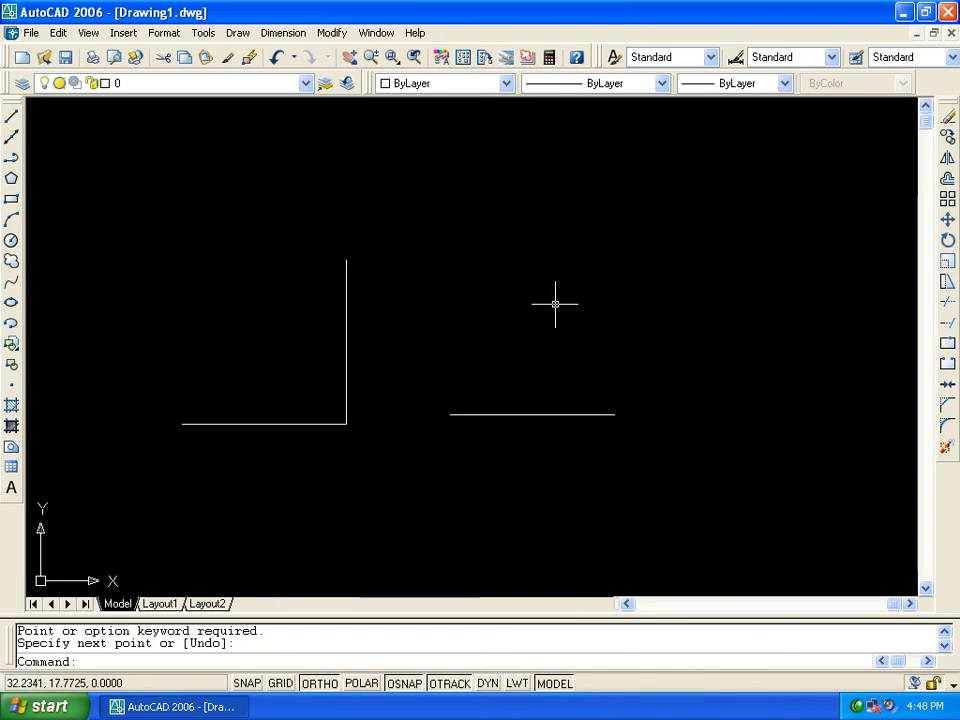
# - Draw a 10-unit vertical line upward from the right end of the separate horizontal line
pyautogui.write('l')
pyautogui.press('Return')
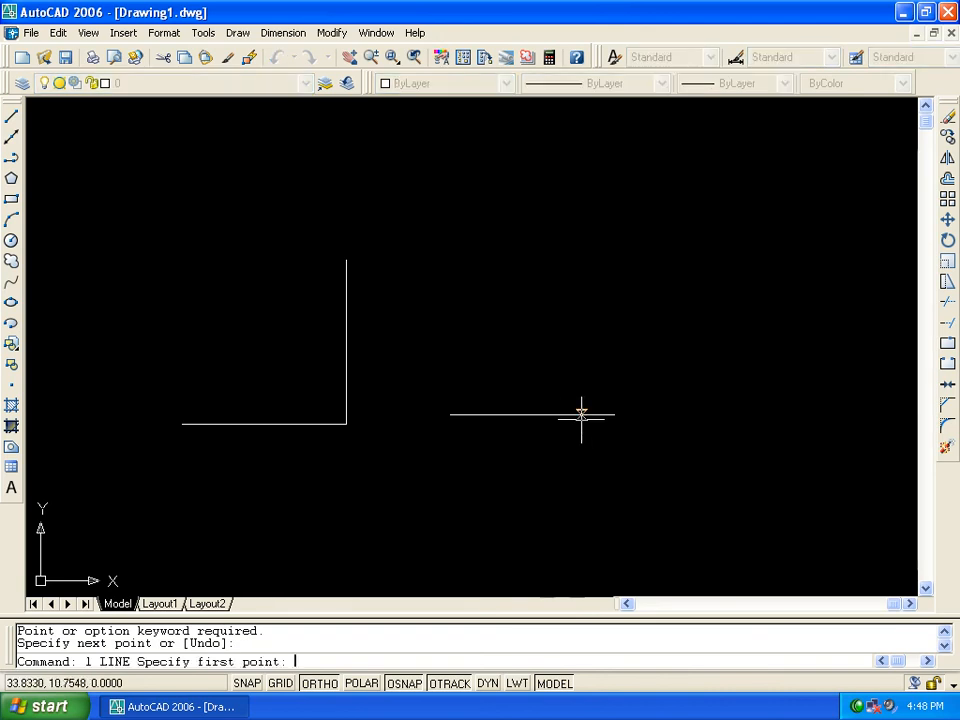
pyautogui.click(608, 411)
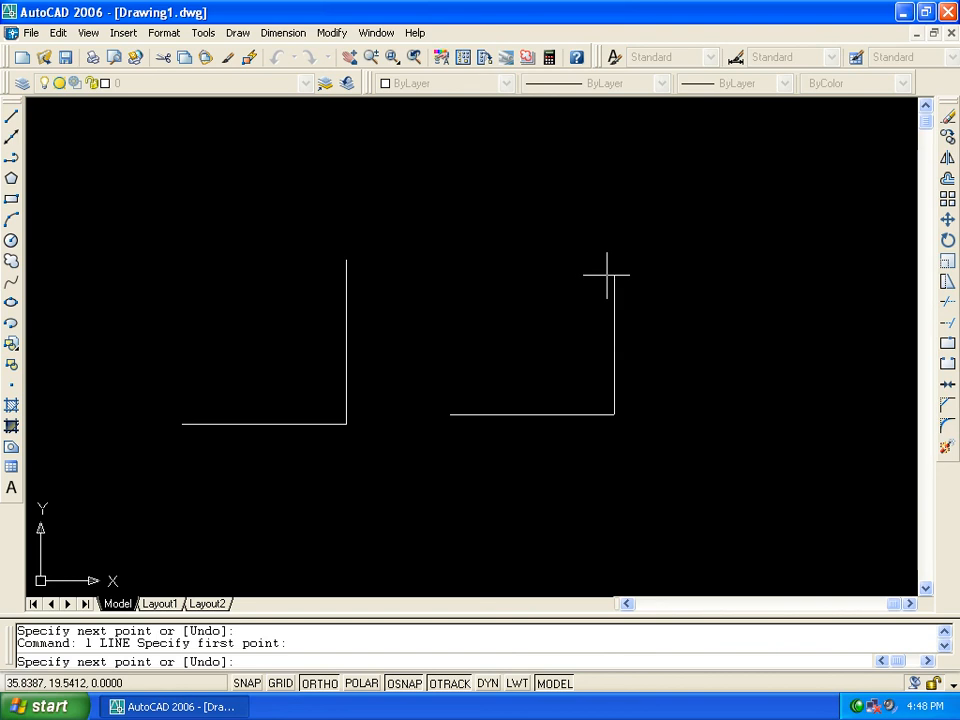
pyautogui.write('10')
pyautogui.press('Return')
pyautogui.press('Return')
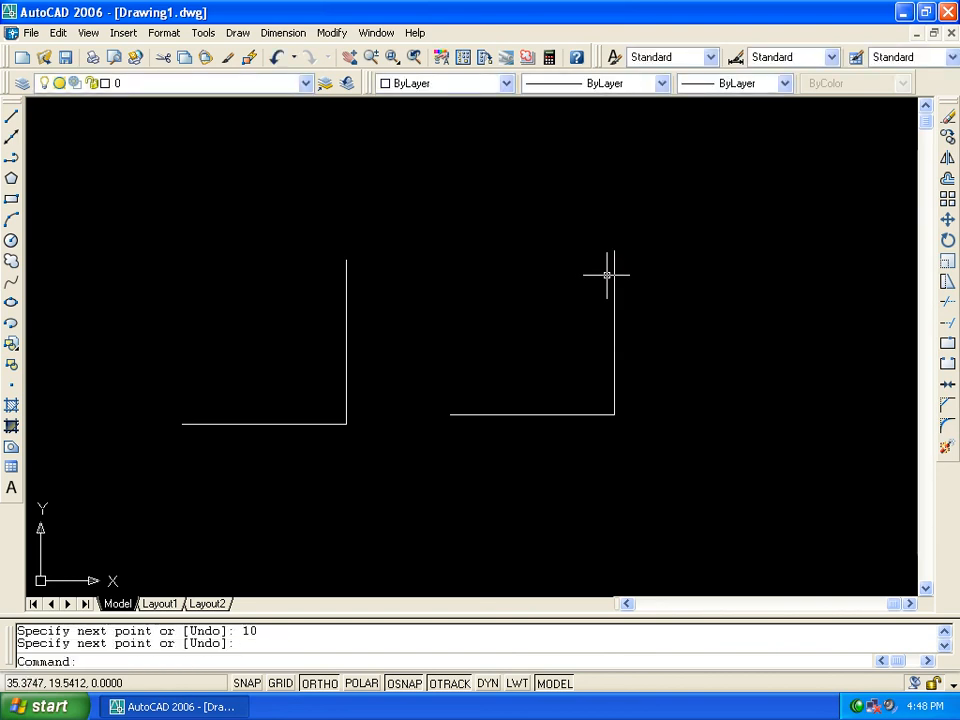
# - Select the separate vertical line and the polyline in turn to compare how their segments are grouped
pyautogui.click(697, 291)
pyautogui.click(557, 347)
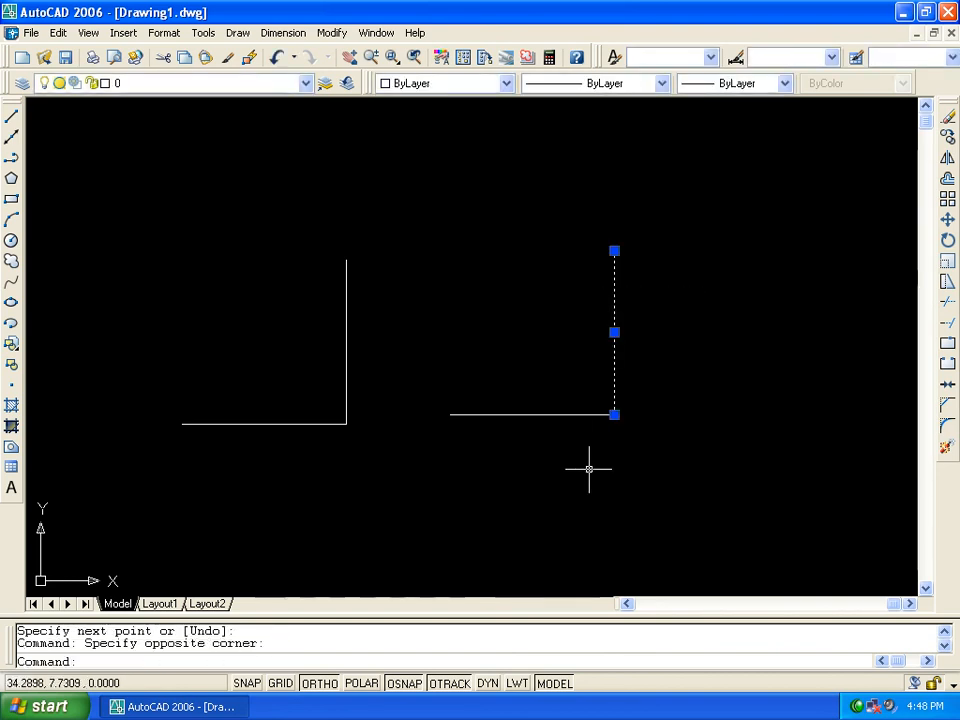
pyautogui.press('Escape')
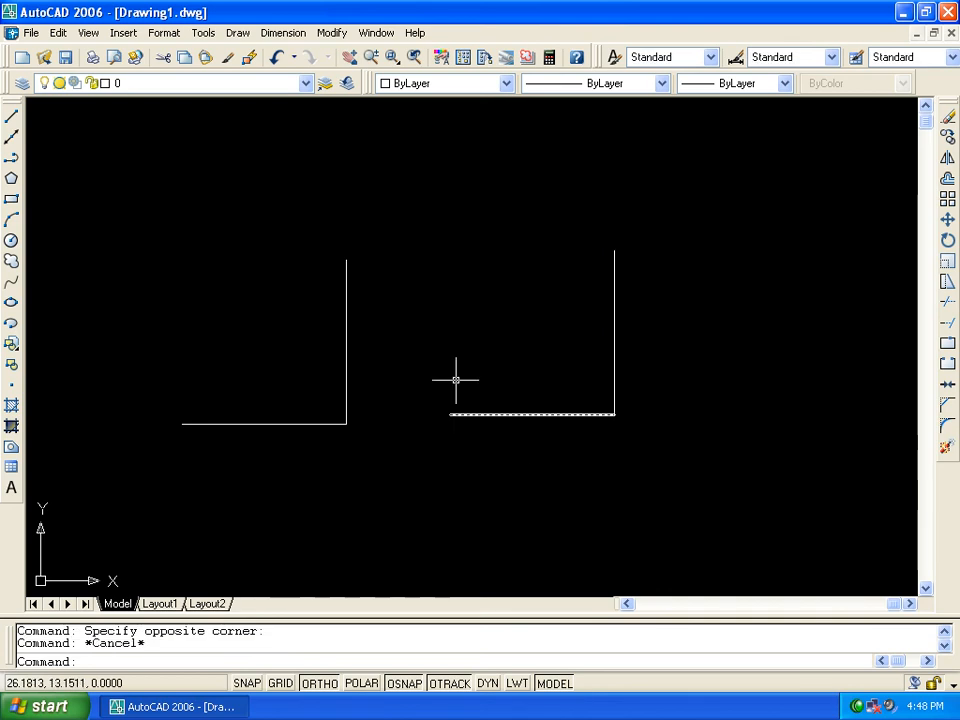
pyautogui.click(392, 306)
pyautogui.click(299, 360)
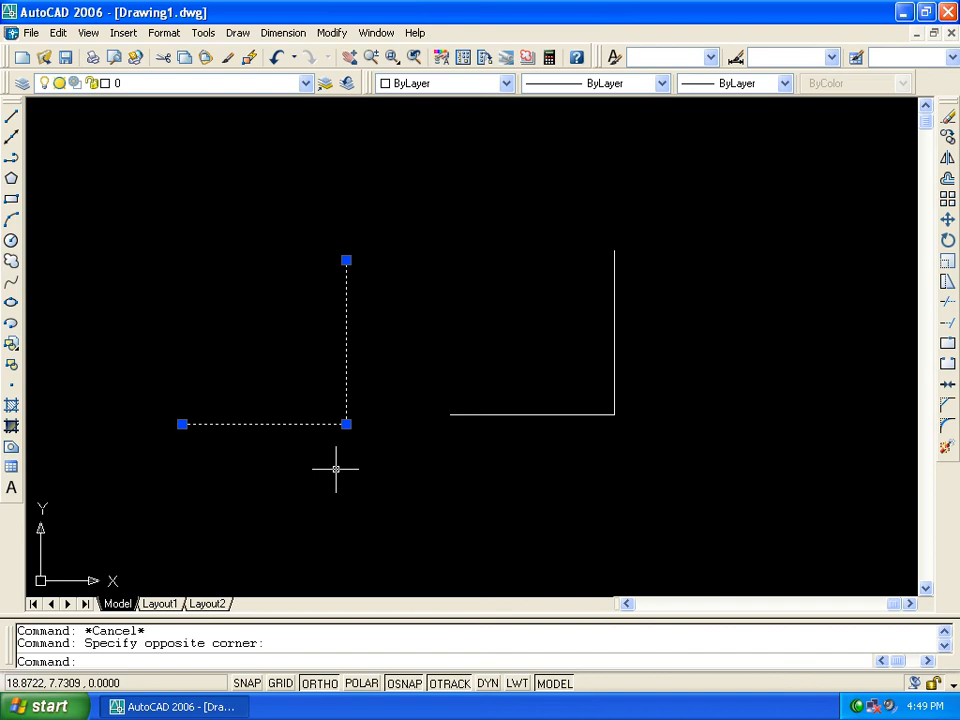
pyautogui.press('Escape')
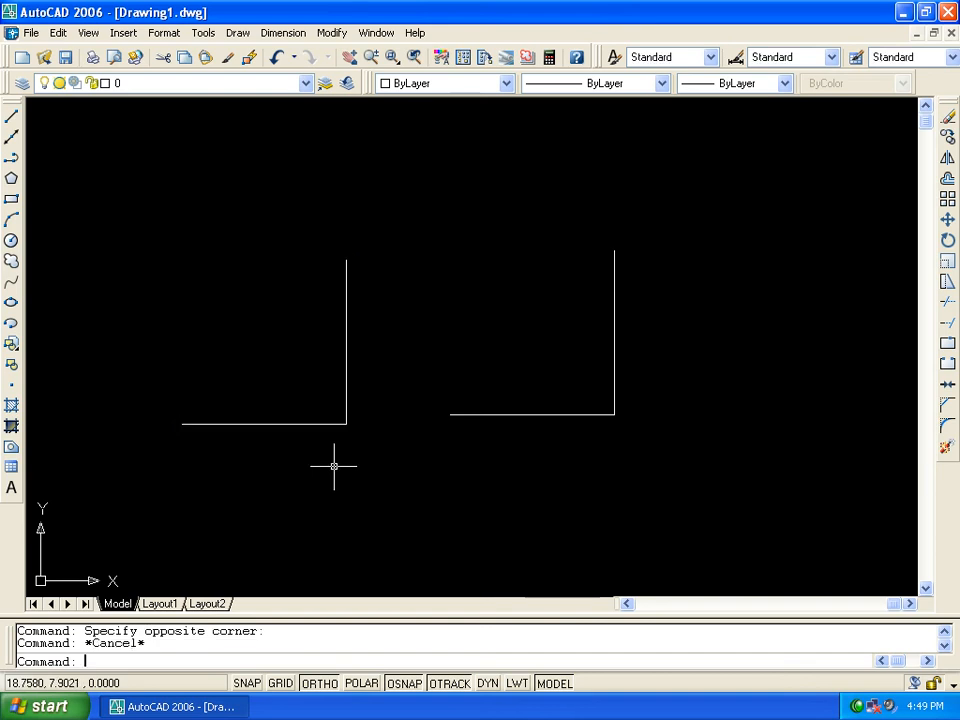
# - Erase the L-shaped polyline and both separate lines
pyautogui.click(658, 281)
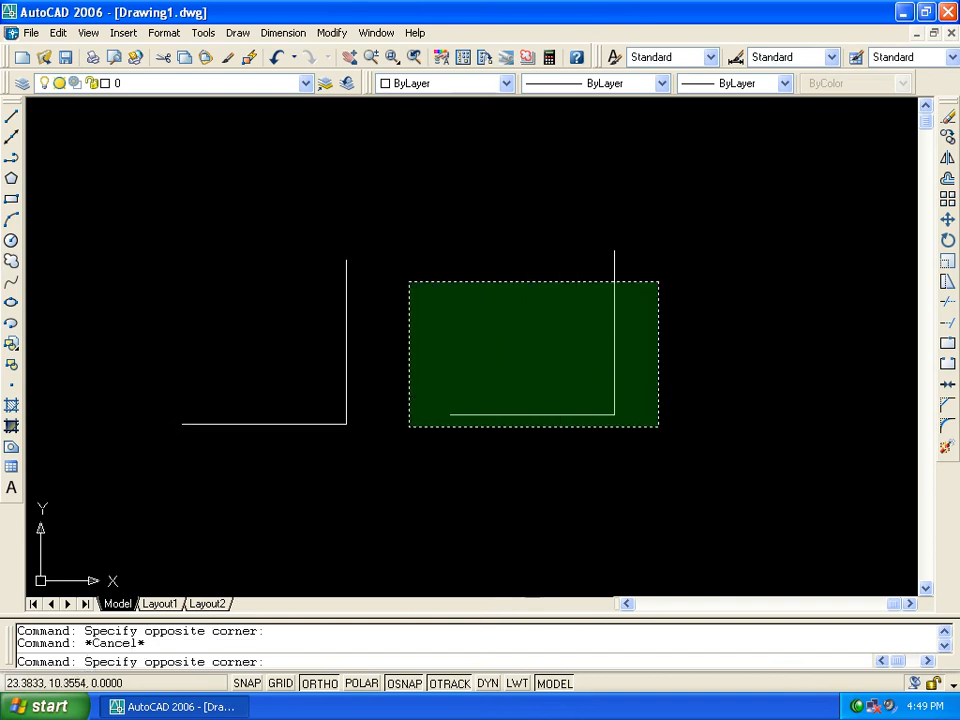
pyautogui.click(322, 438)
pyautogui.press('Delete')
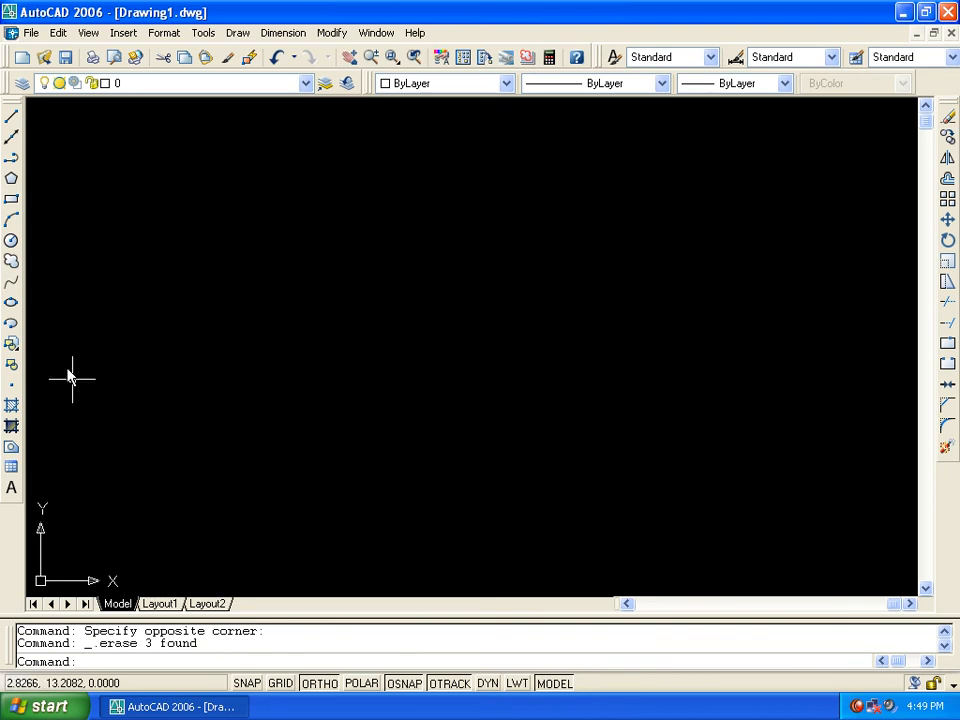
# - Start a new polyline at the lower left of the drawing with a 10-unit horizontal segment to the right
pyautogui.click(12, 160)
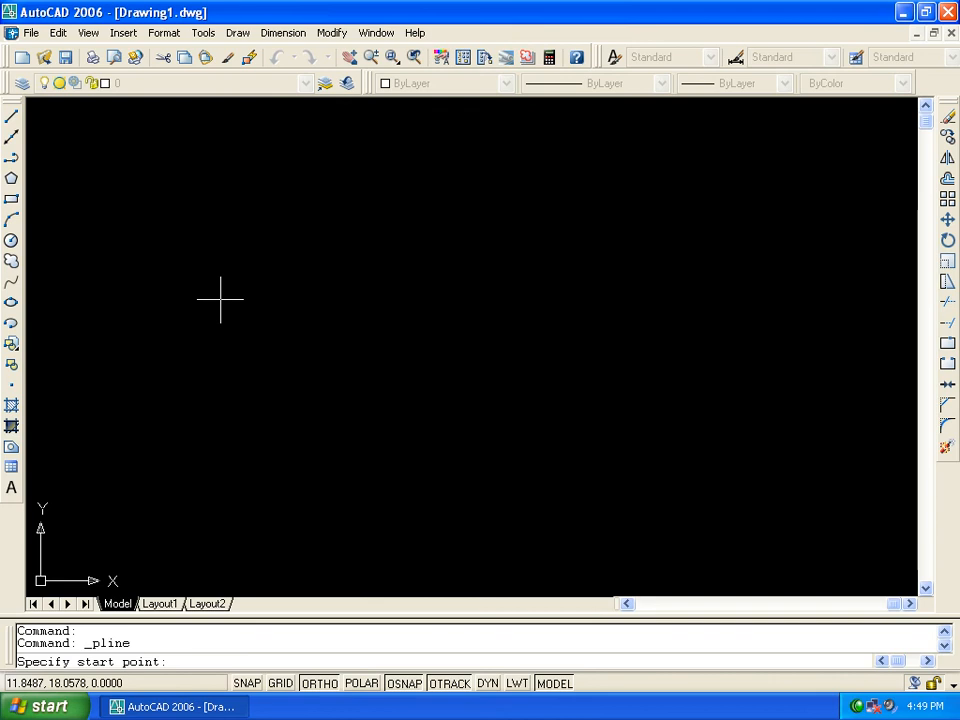
pyautogui.click(168, 461)
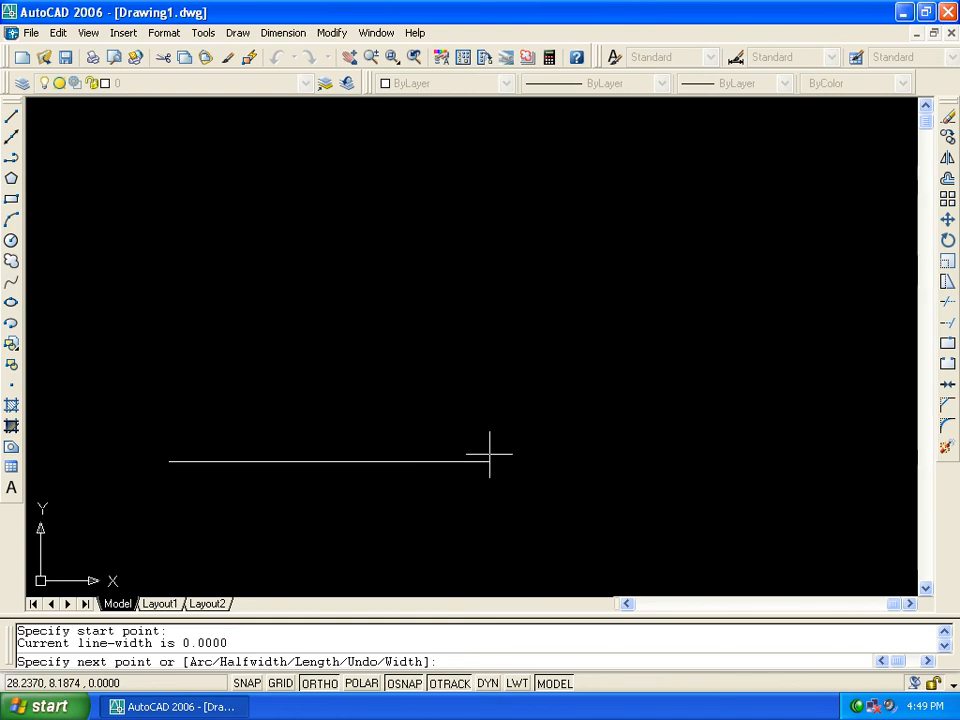
pyautogui.write('10')
pyautogui.press('Return')
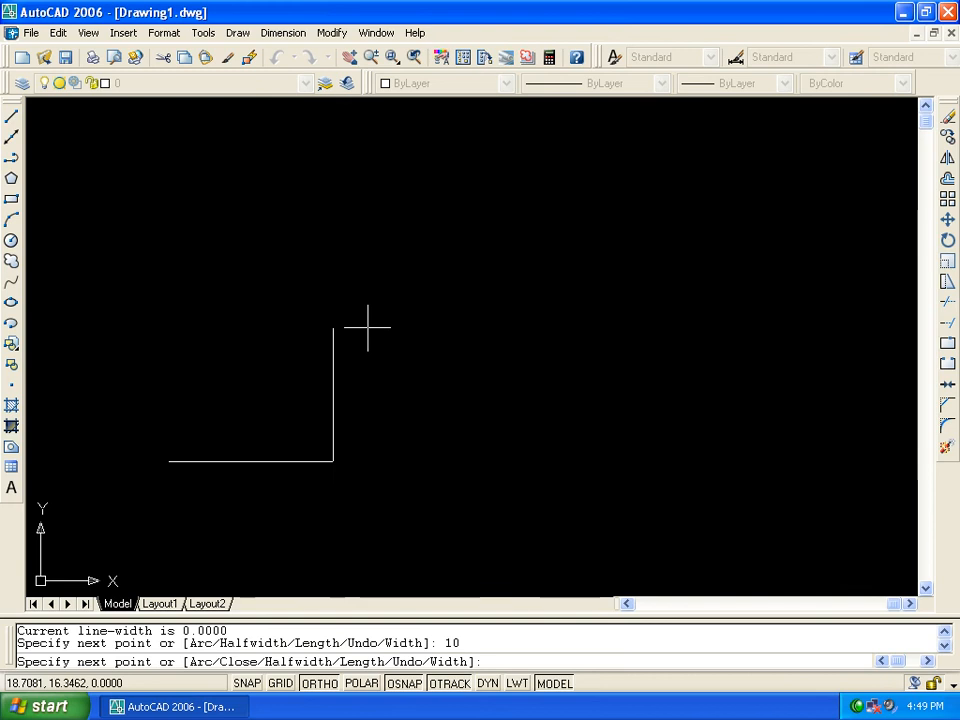
# - Continue the polyline in Arc mode with two successive arcs, each ending 5 units straight above its start
pyautogui.write('a')
pyautogui.press('Return')
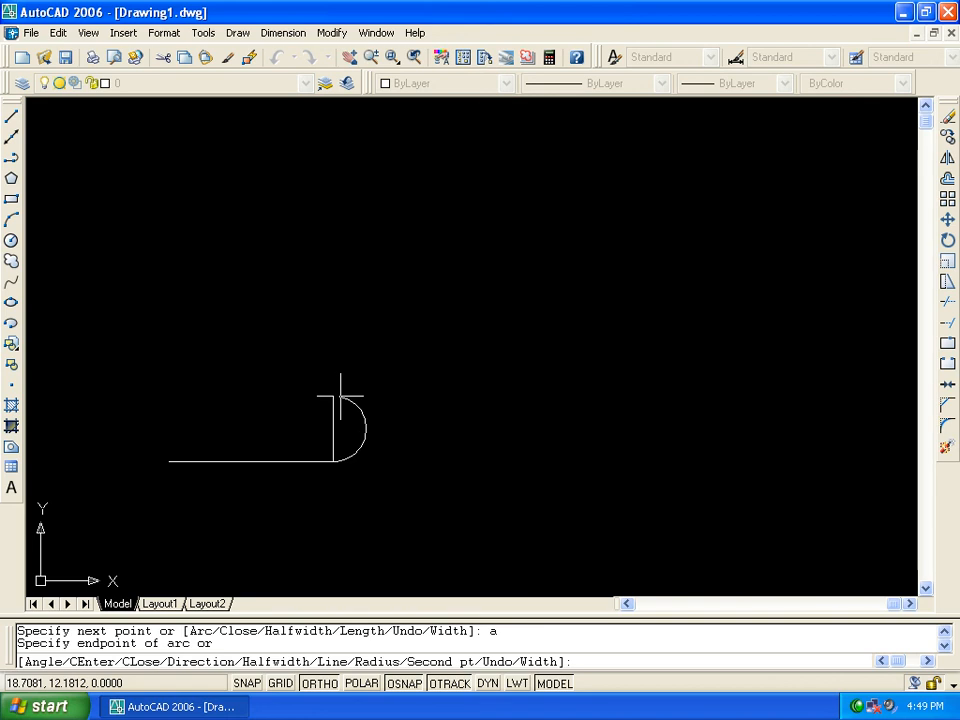
pyautogui.write('5')
pyautogui.press('Return')
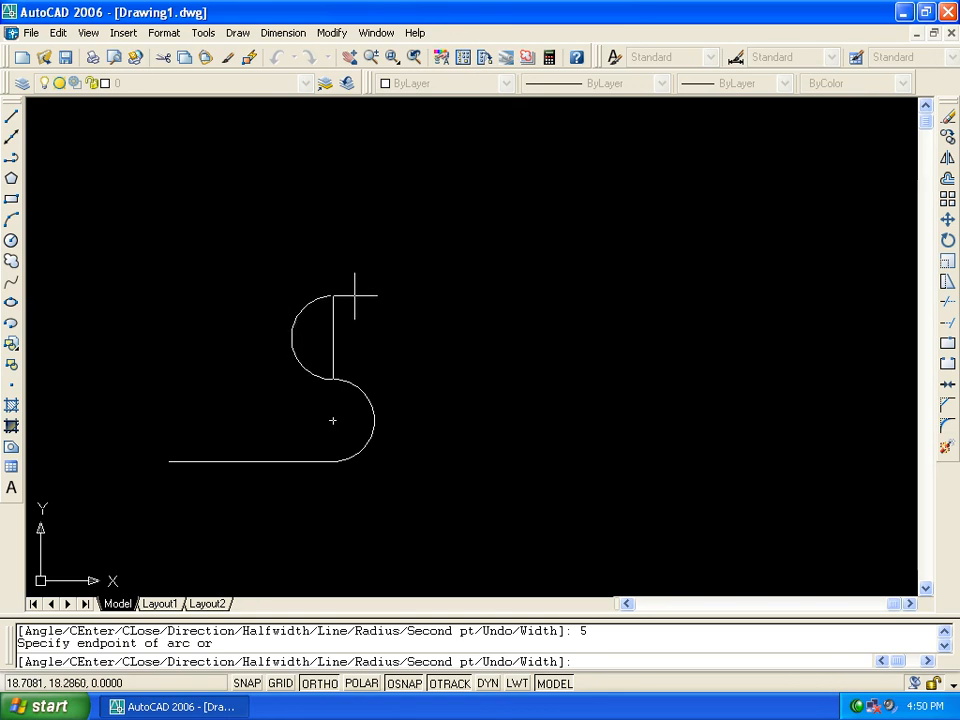
pyautogui.write('5')
pyautogui.press('Return')
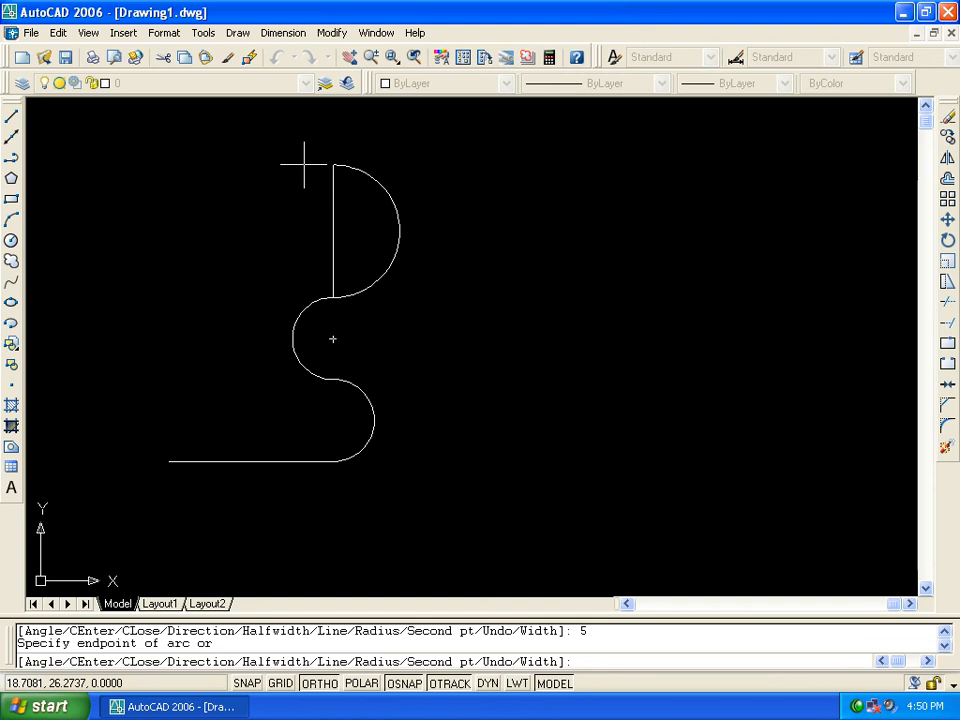
# - Return the polyline to Line mode, add a 10-unit horizontal segment to the right, and end it
pyautogui.write('l')
pyautogui.press('Return')
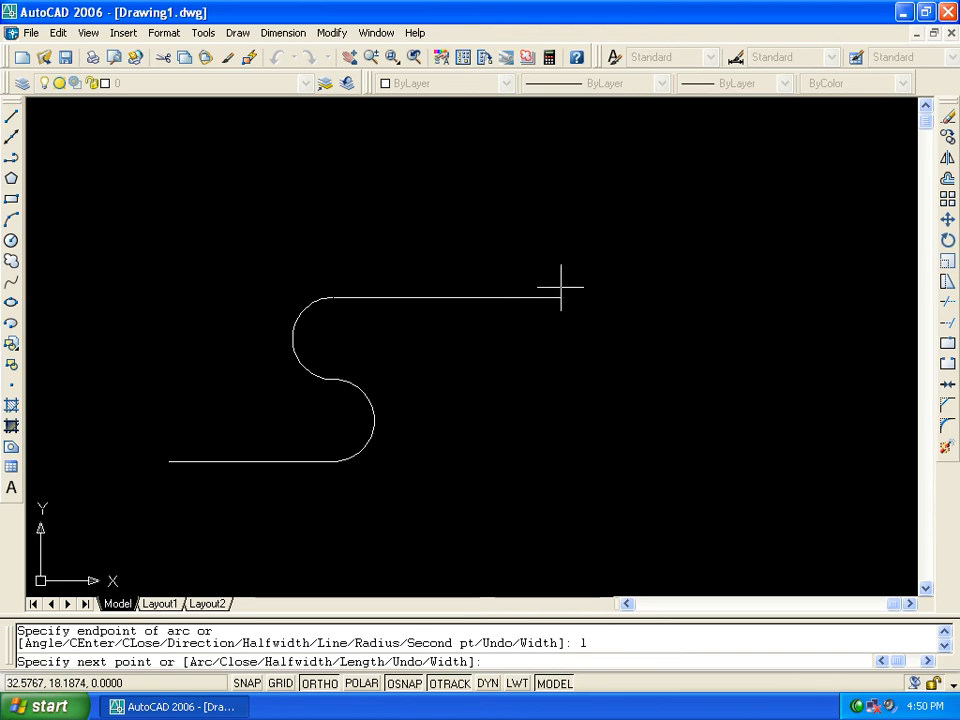
pyautogui.write('10')
pyautogui.press('Return')
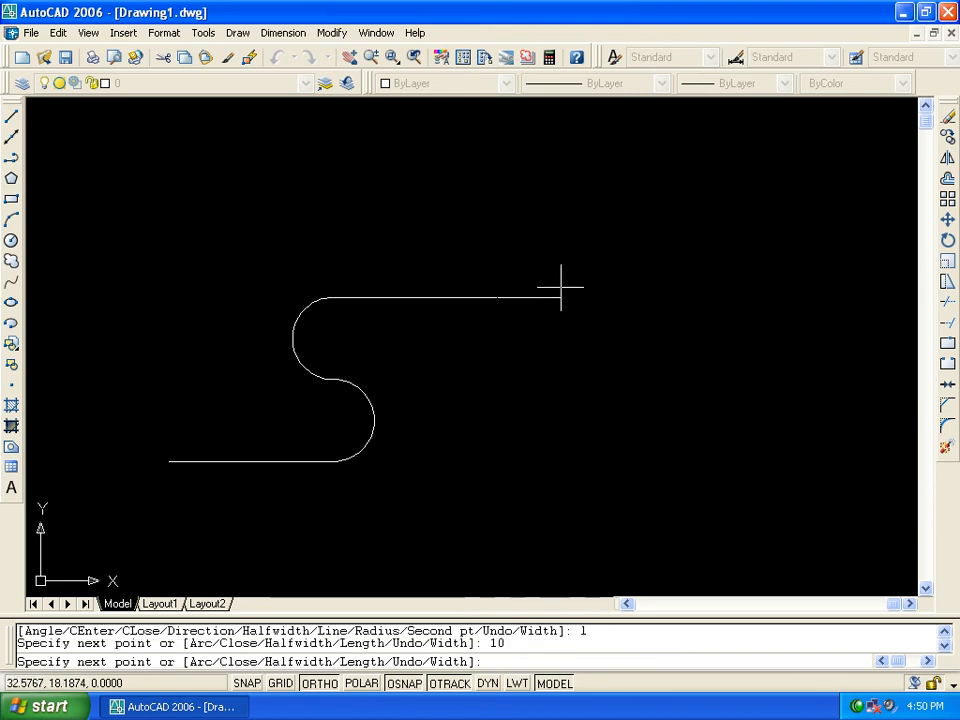
pyautogui.press('Return')
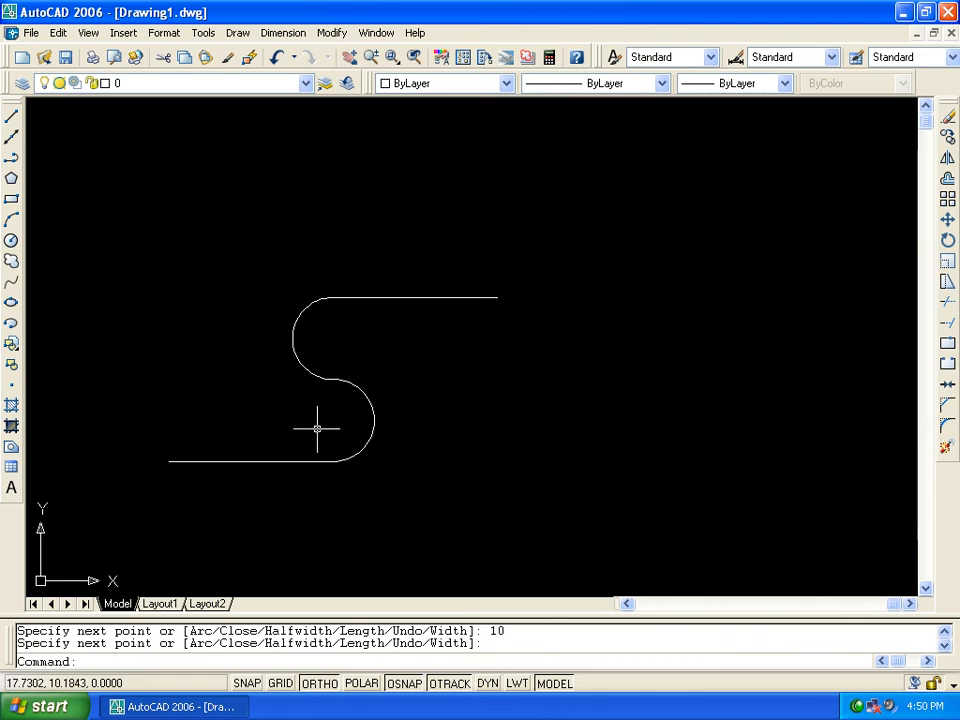
pyautogui.scroll(-4, 160, 440)
pyautogui.scroll(2, 335, 328)
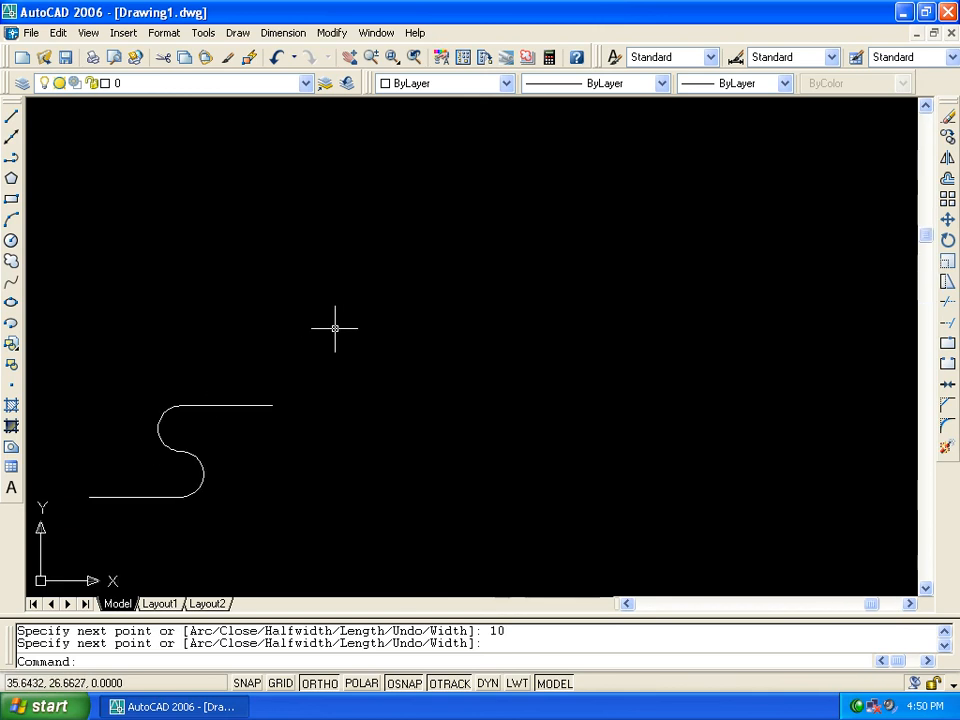
pyautogui.click(13, 138)
pyautogui.click(142, 277)
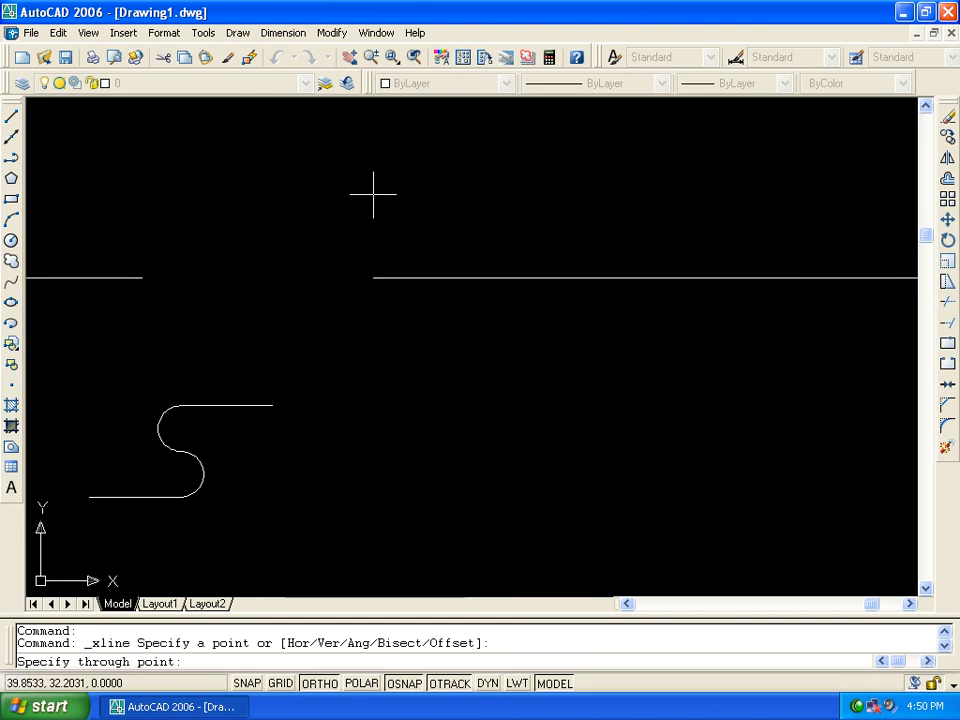
pyautogui.press('Escape')
# - Start a polyline above the S-shaped one with a 10-unit horizontal segment to the right, tapering from half-width 2 to half-width 4
pyautogui.click(12, 157)
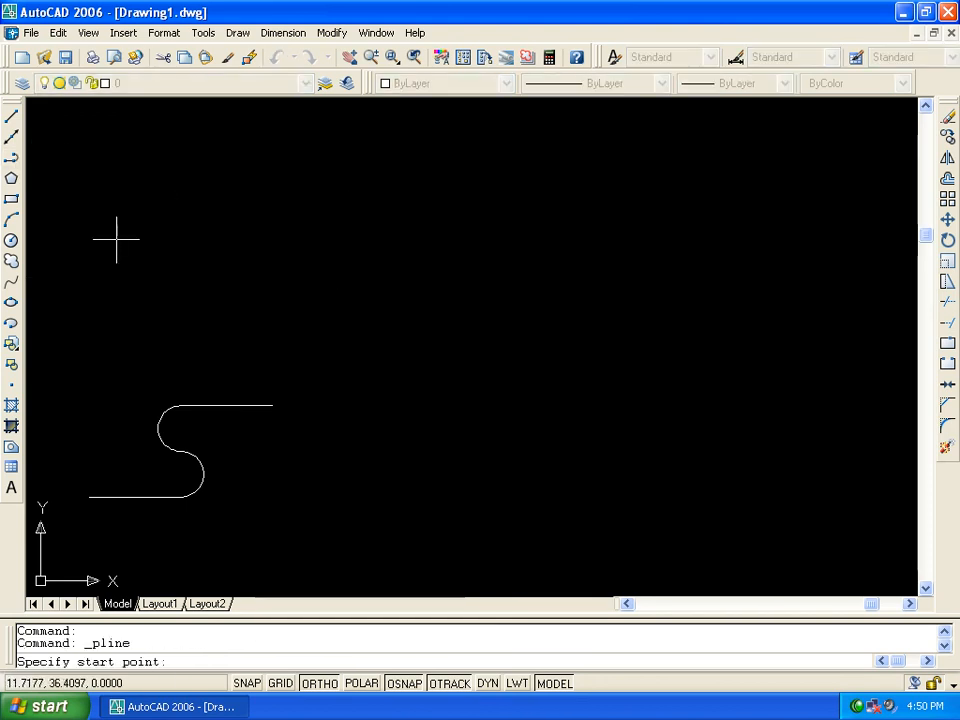
pyautogui.click(130, 270)
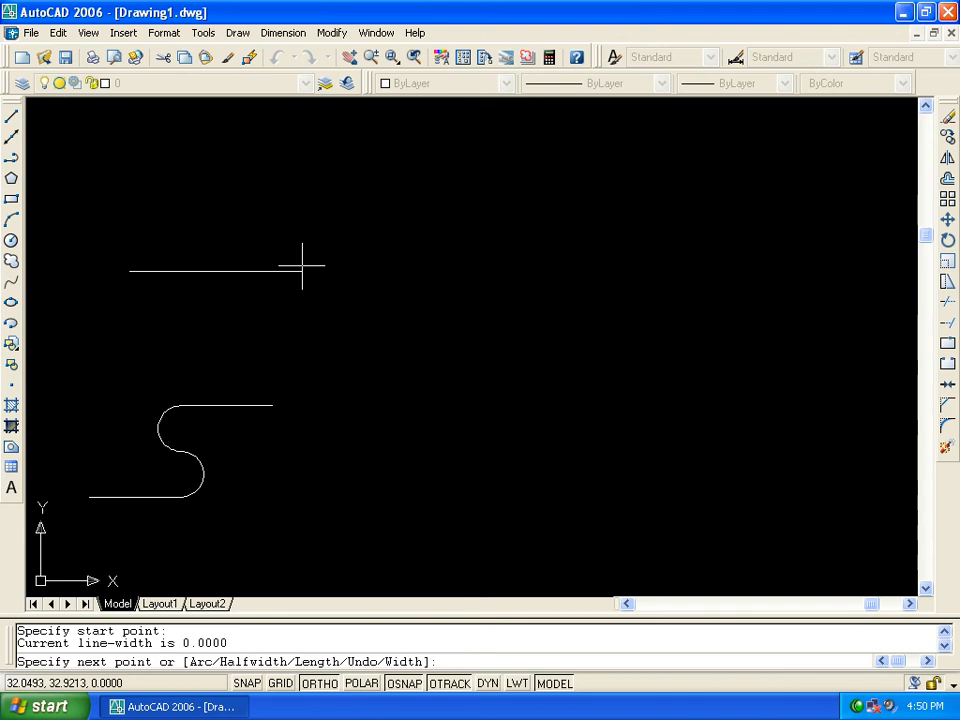
pyautogui.write('h')
pyautogui.press('Return')
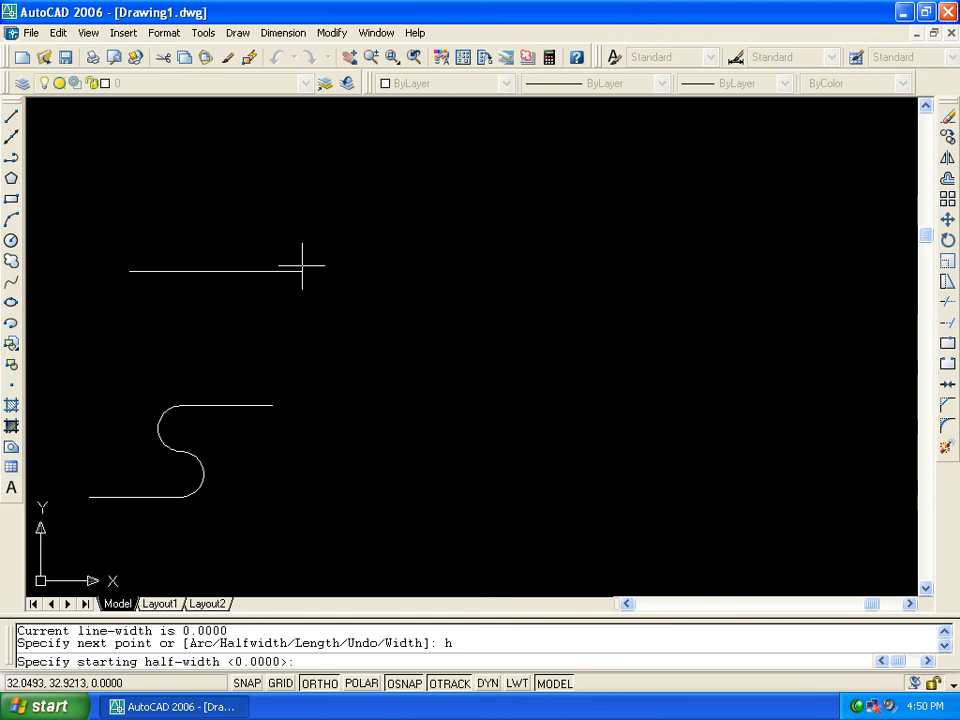
pyautogui.write('2')
pyautogui.press('Return')
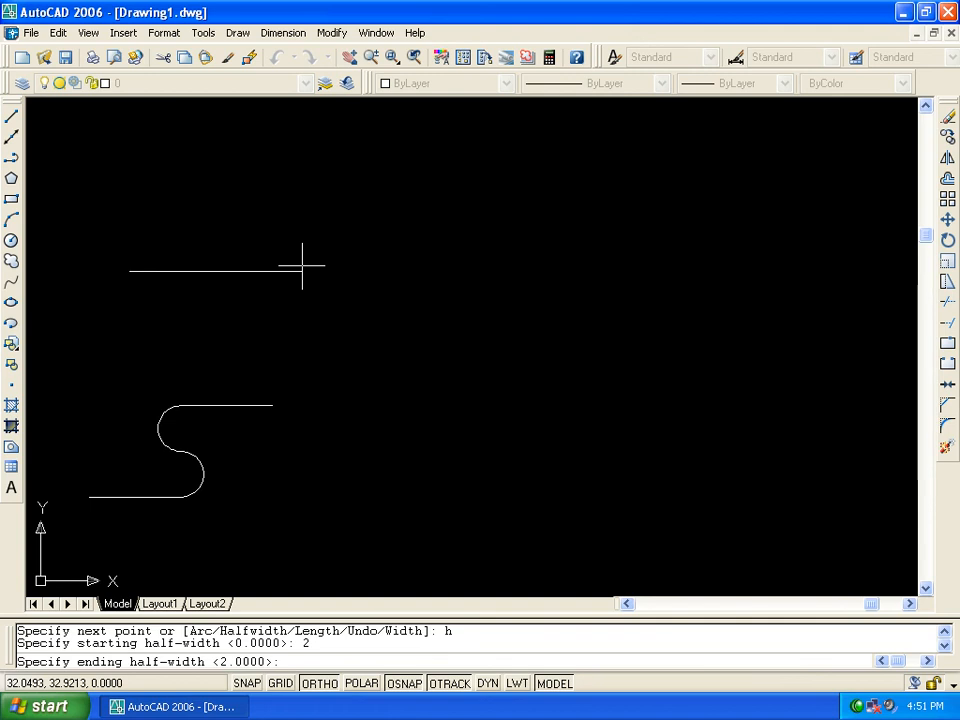
pyautogui.write('4')
pyautogui.press('Return')
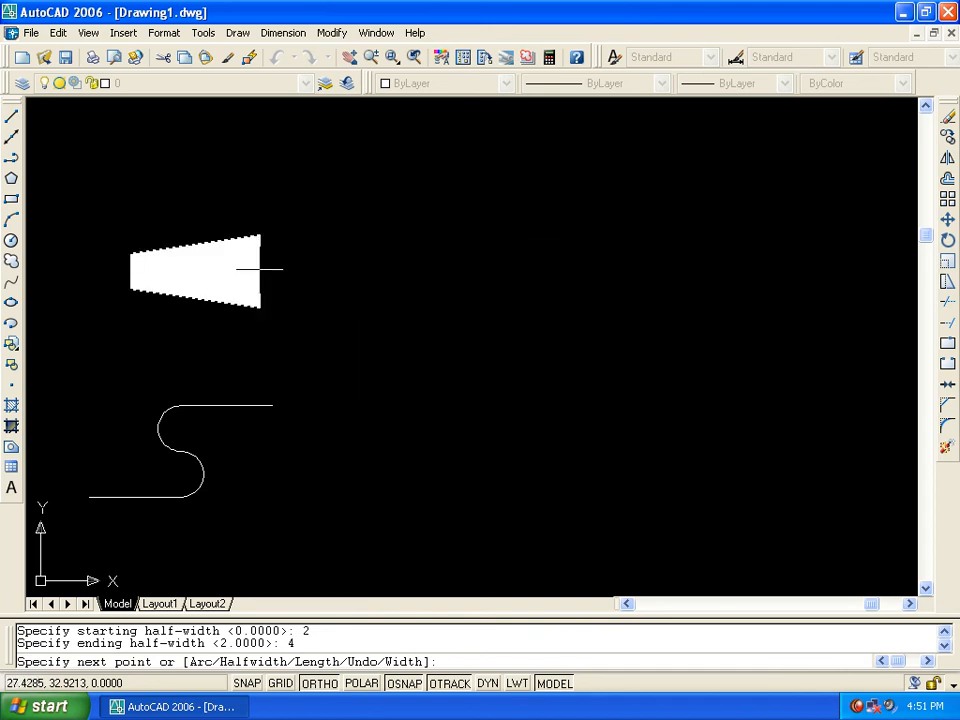
pyautogui.write('10')
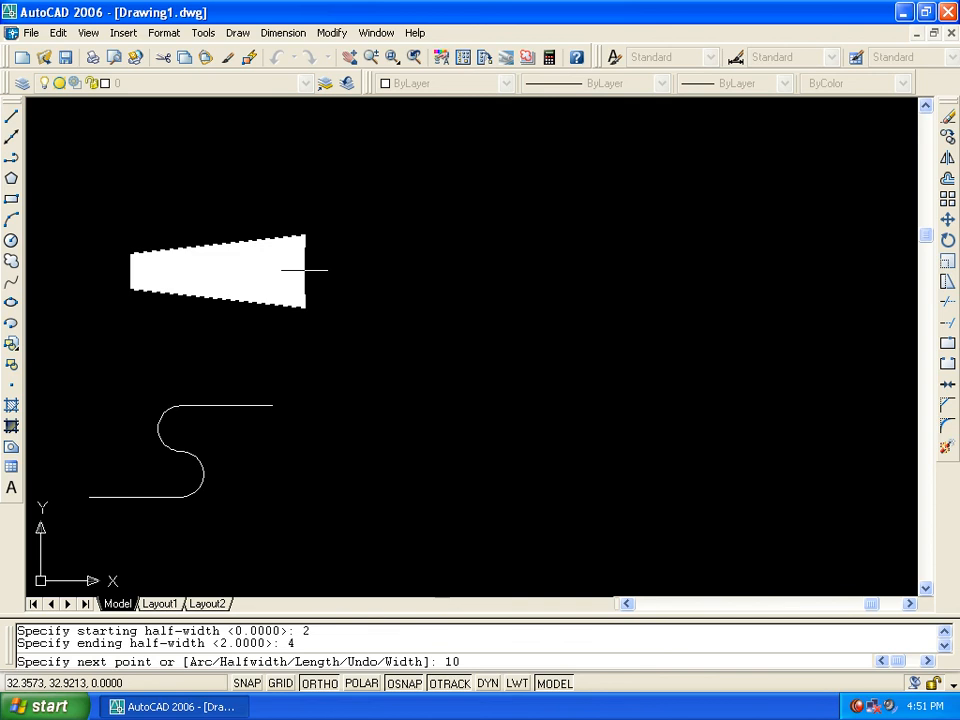
pyautogui.press('Return')
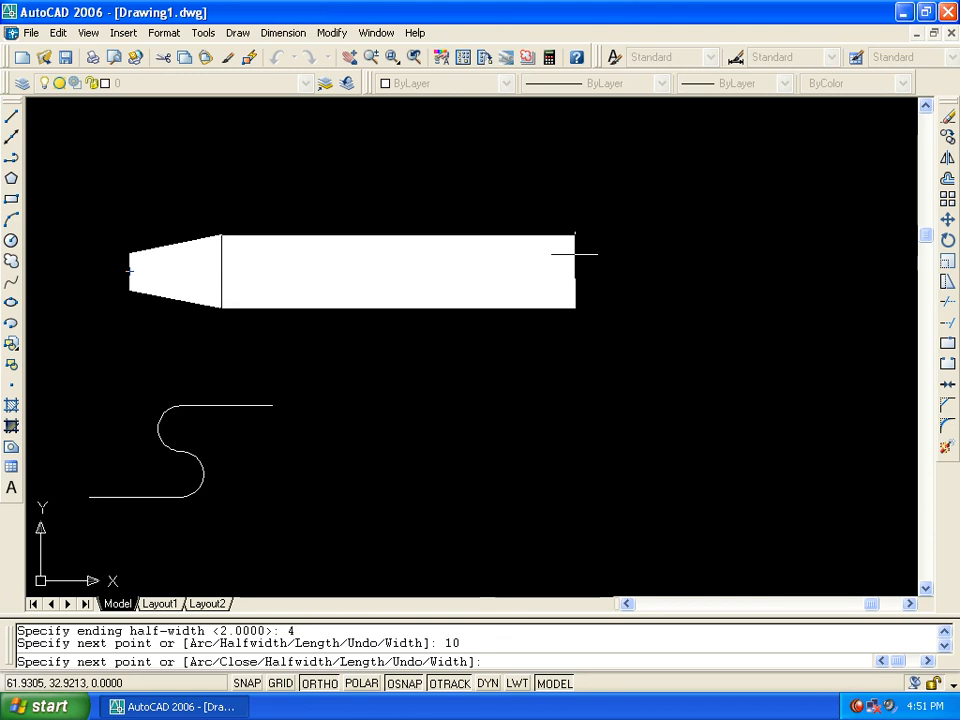
# - Reset the polyline's starting and ending half-width to 0, then continue it 20 units to the right and 10 units down
pyautogui.write('h')
pyautogui.press('Return')
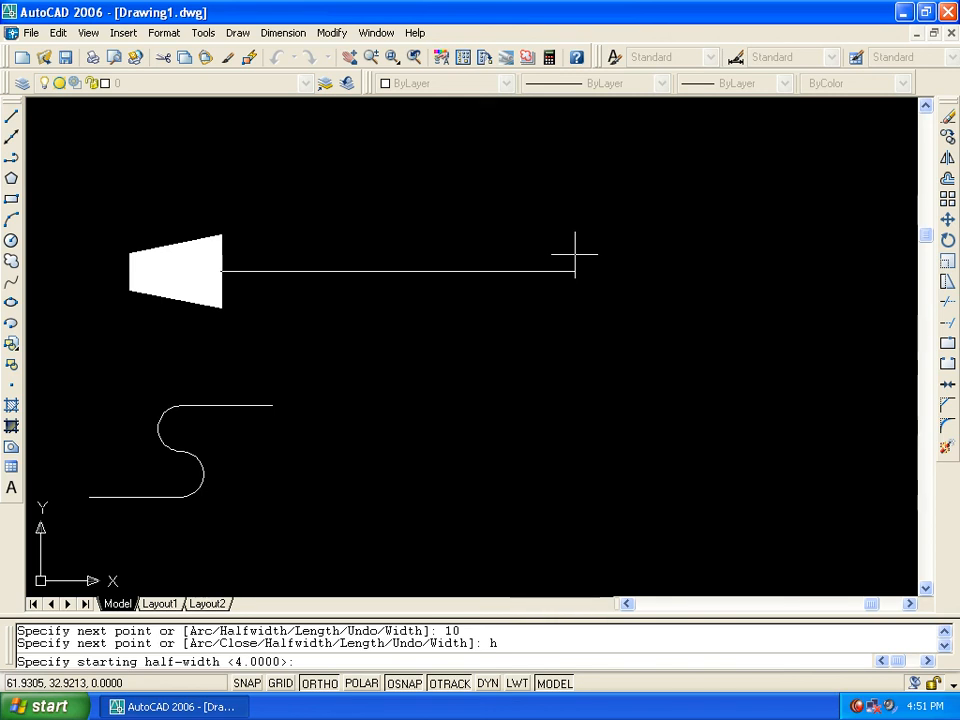
pyautogui.write('0')
pyautogui.press('Return')
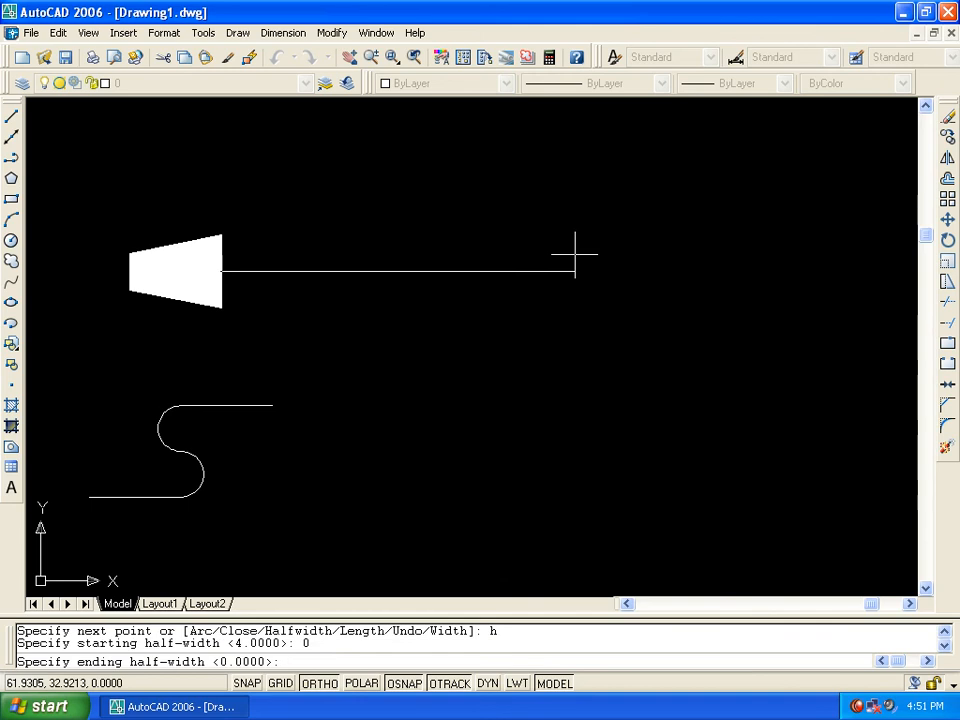
pyautogui.press('Return')
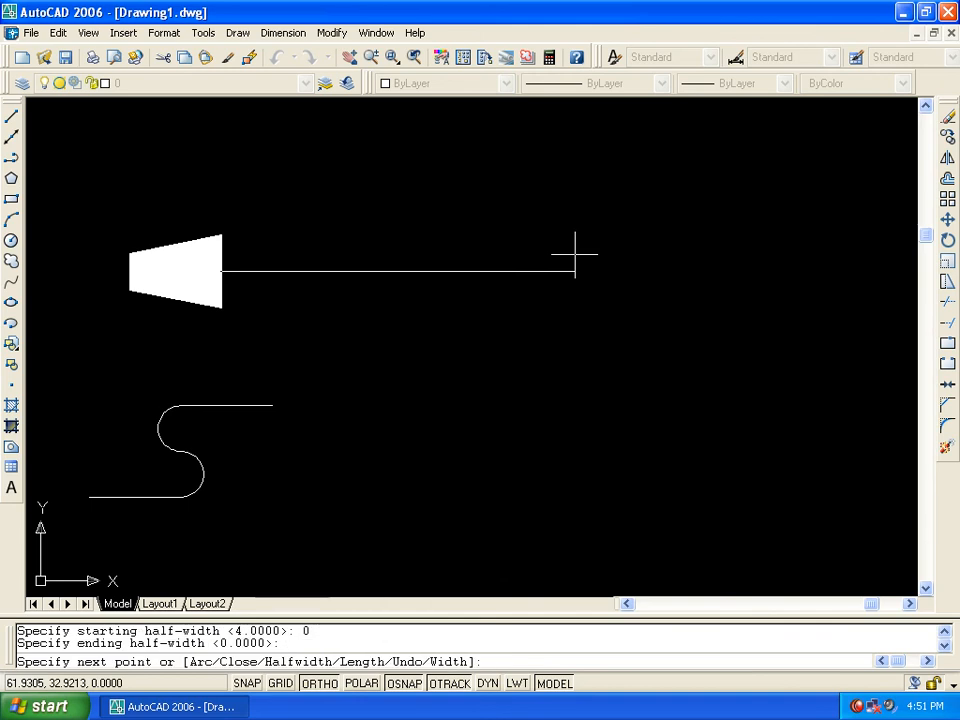
pyautogui.write('20')
pyautogui.press('Return')
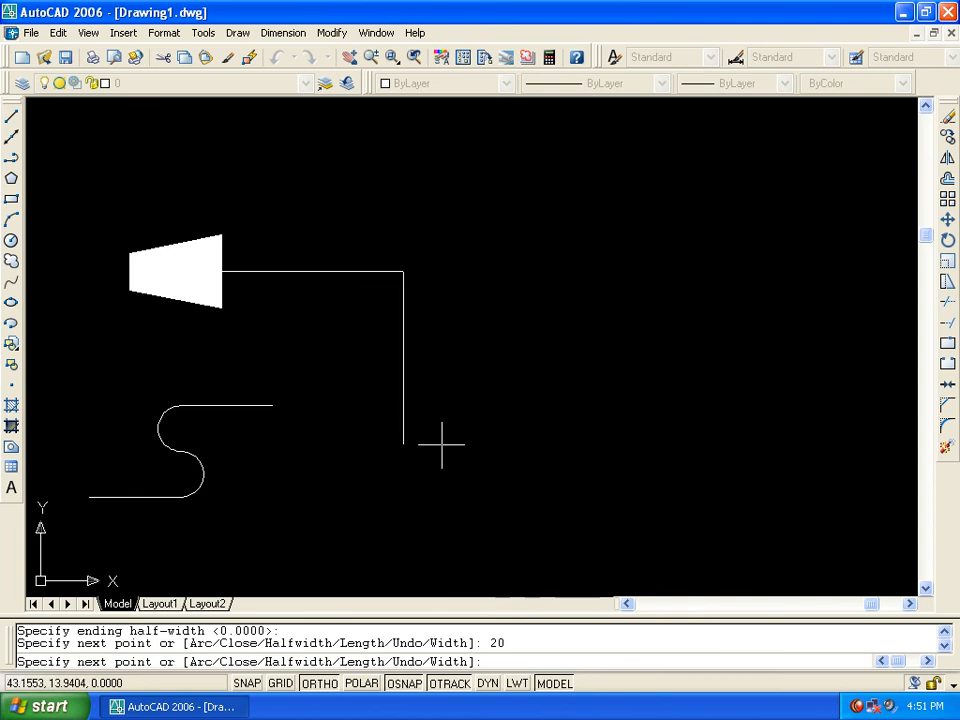
pyautogui.write('10')
pyautogui.press('Return')
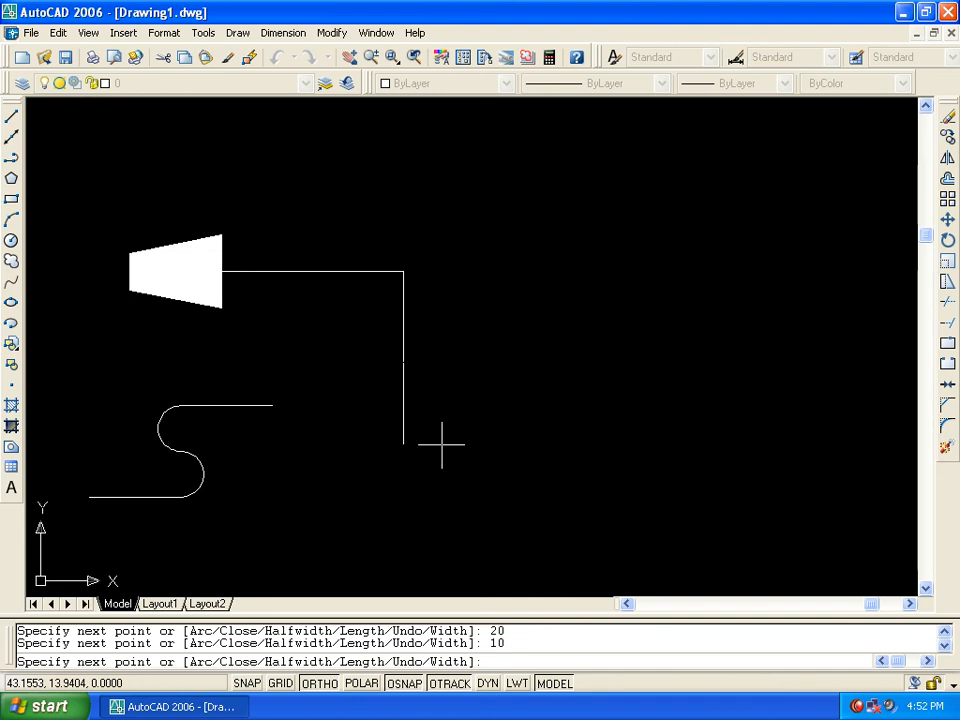
# - Finish the polyline with a 10-unit downward arrowhead segment whose width tapers from 4 to 0
pyautogui.write('w')
pyautogui.press('Return')
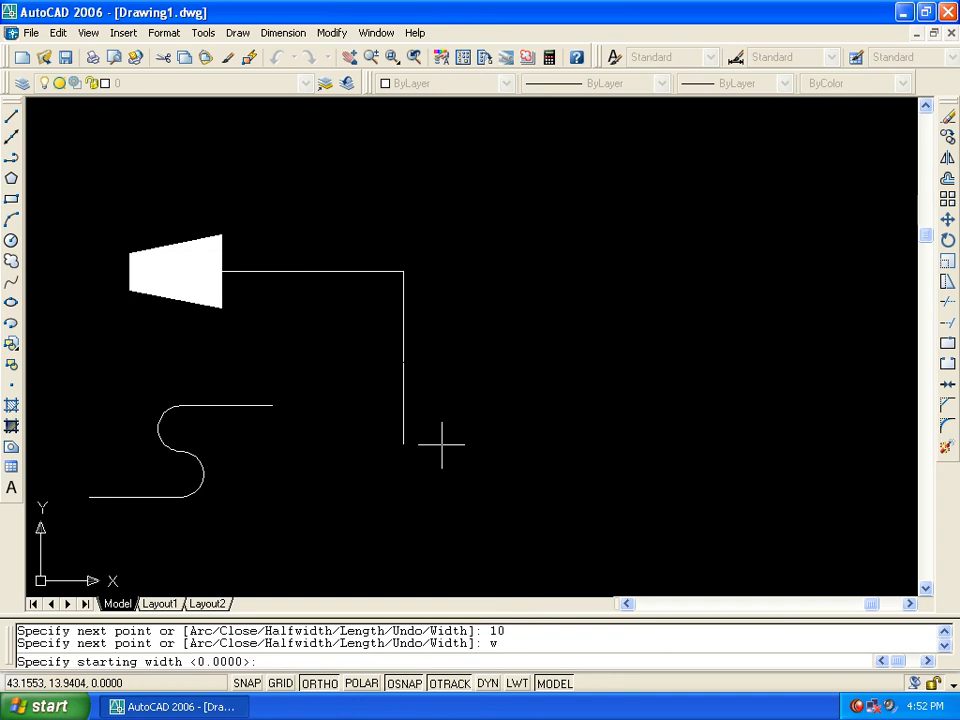
pyautogui.write('4')
pyautogui.press('Return')
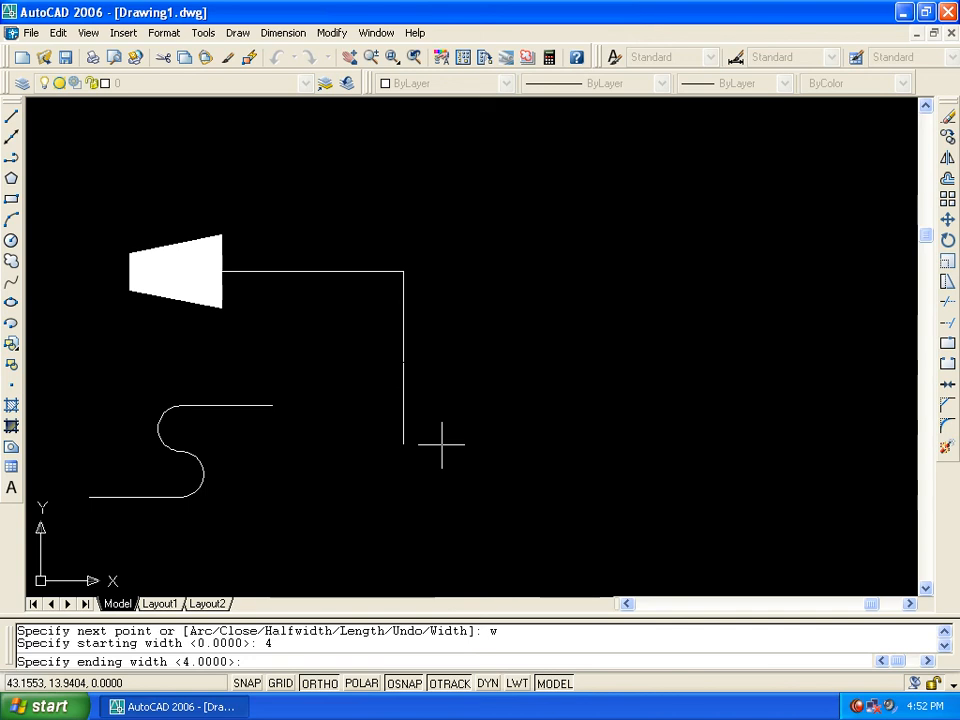
pyautogui.write('0')
pyautogui.press('Return')
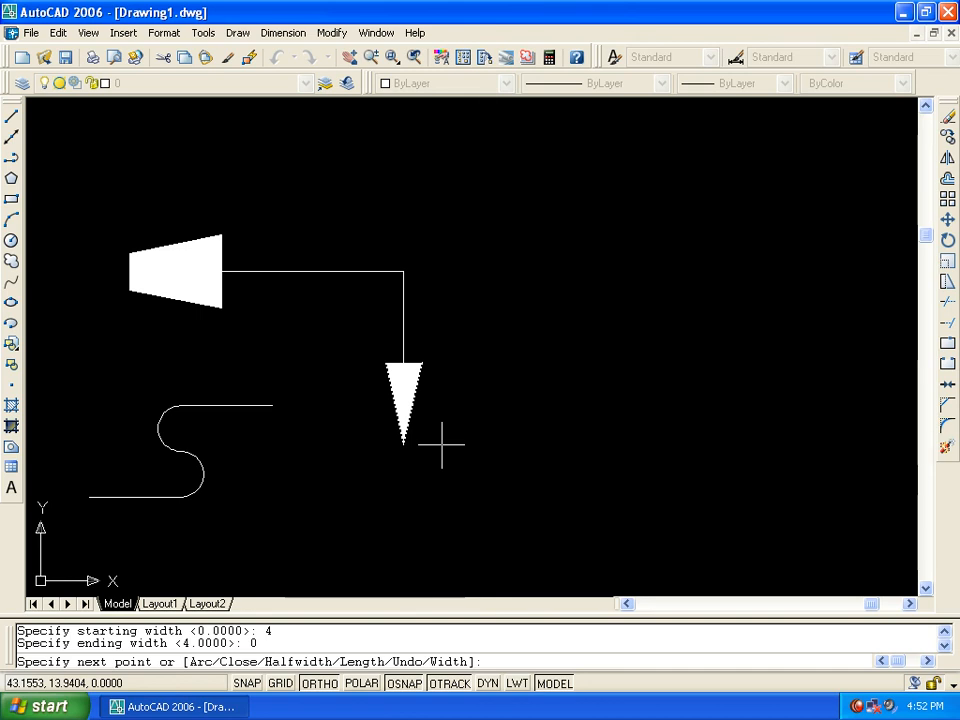
pyautogui.write('10')
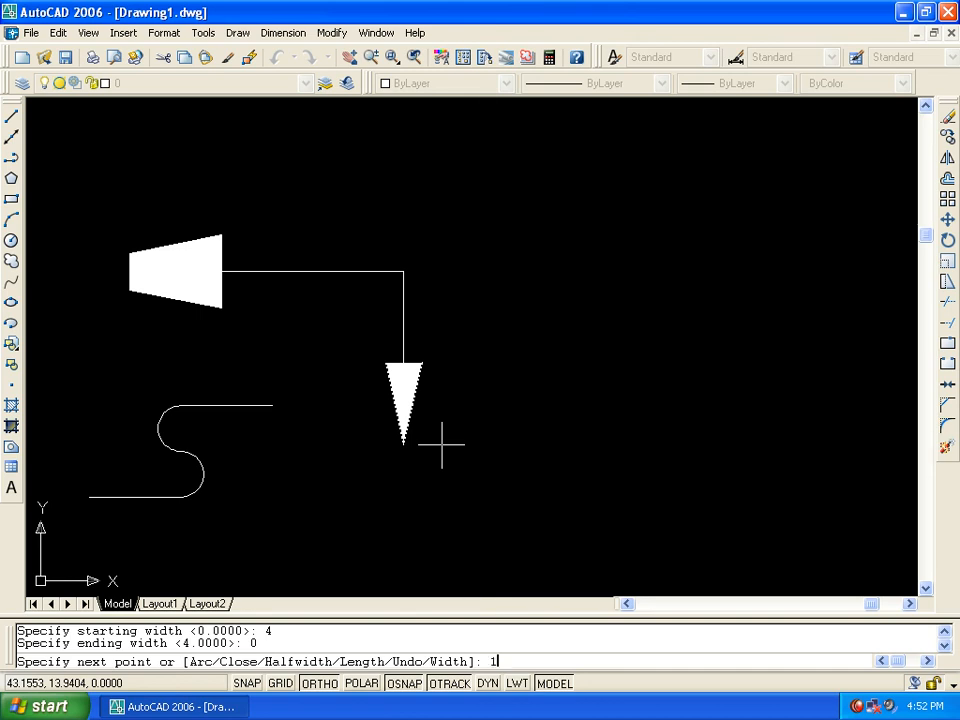
pyautogui.press('Return')
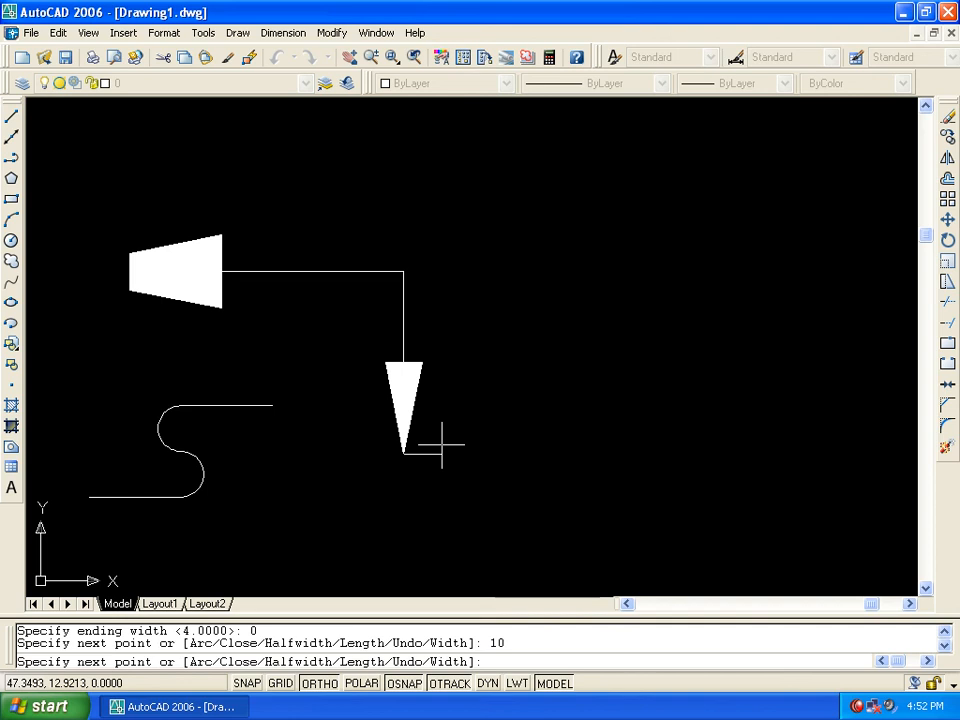
pyautogui.press('Return')
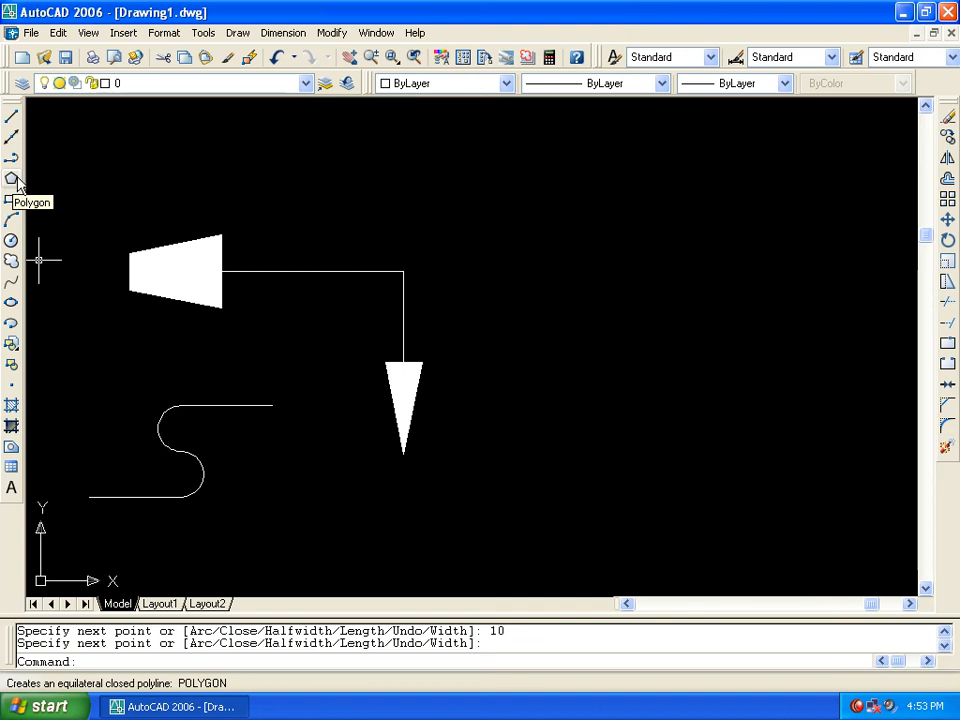
# - Draw an 8-sided polygon inscribed in a circle to the right of the arrowhead, picking its radius freehand straight down
pyautogui.click(12, 179)
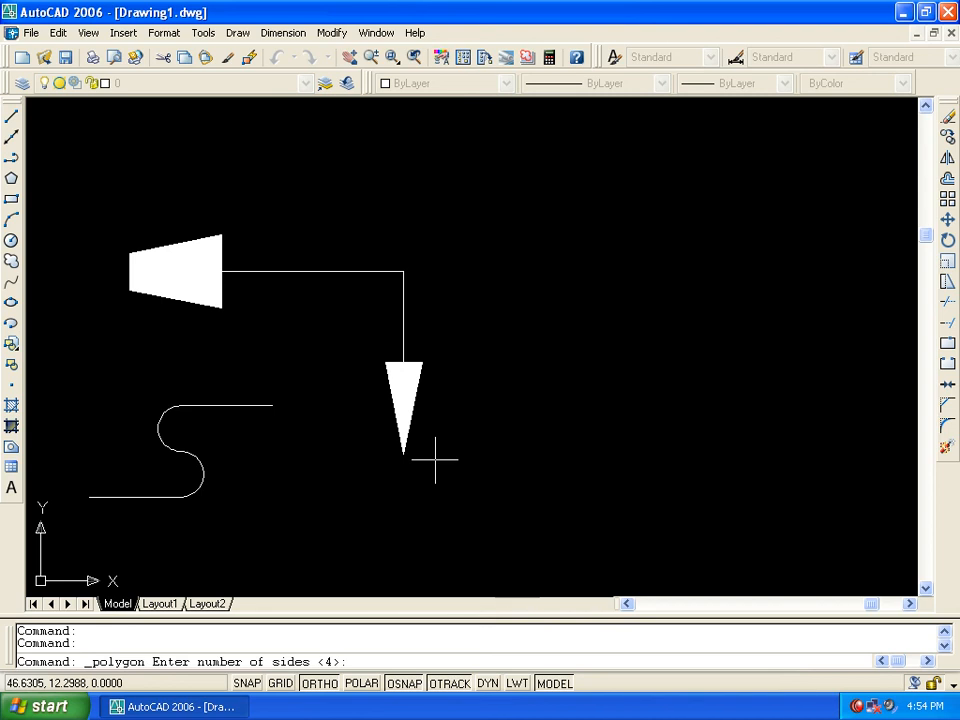
pyautogui.write('8')
pyautogui.press('Return')
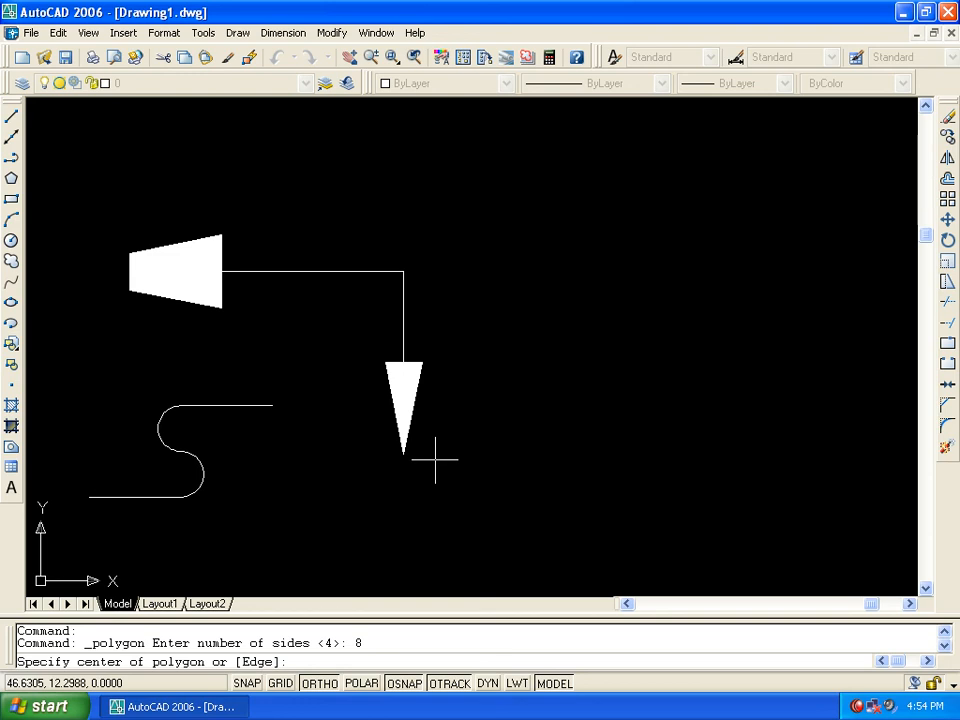
pyautogui.click(608, 340)
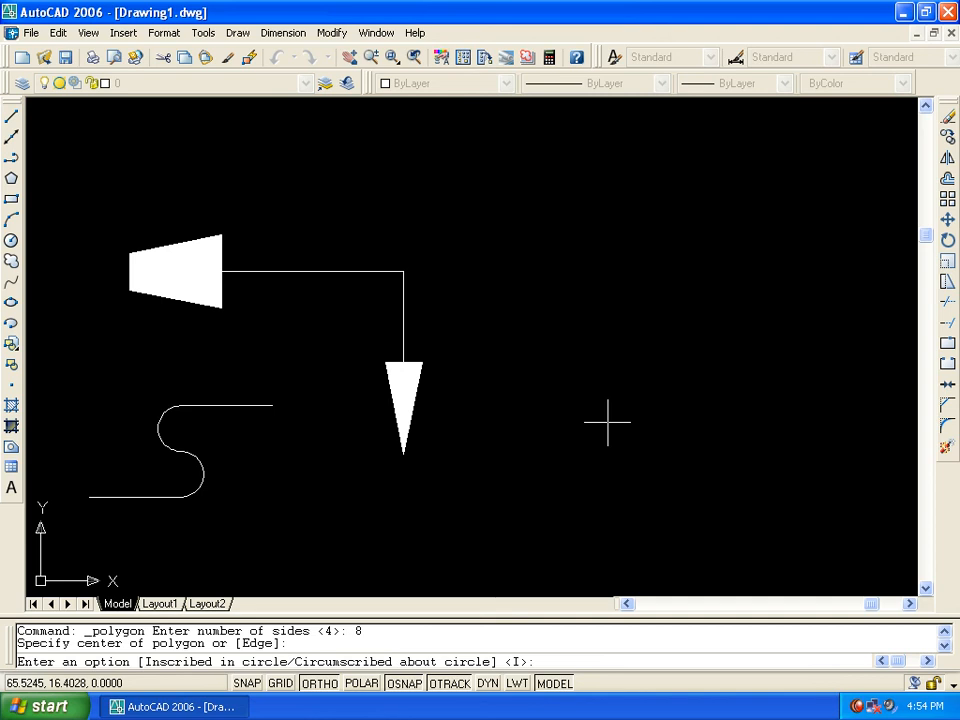
pyautogui.press('Return')
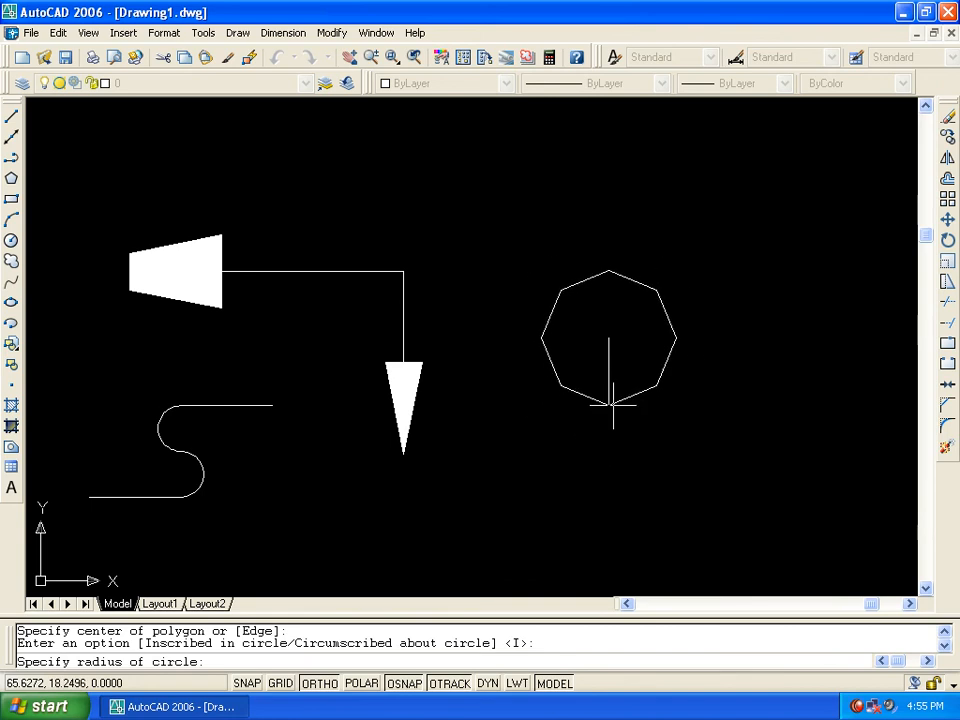
pyautogui.click(613, 439)
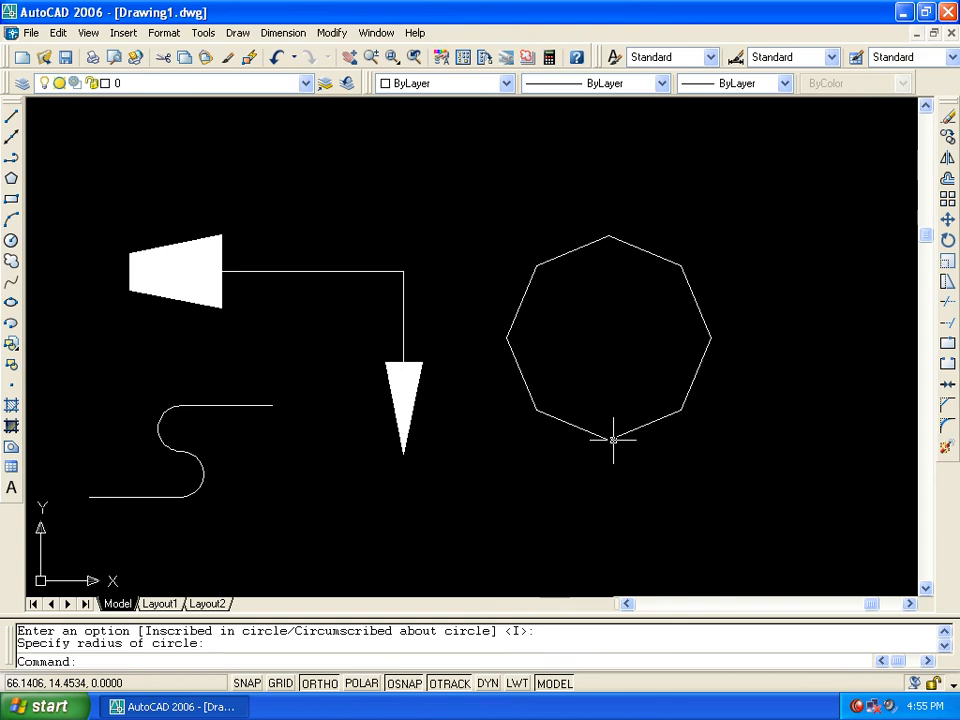
# - Draw a second 8-sided polygon, circumscribed about a circle of radius 5, above and to the right of the first octagon
pyautogui.scroll(-2, 297, 525)
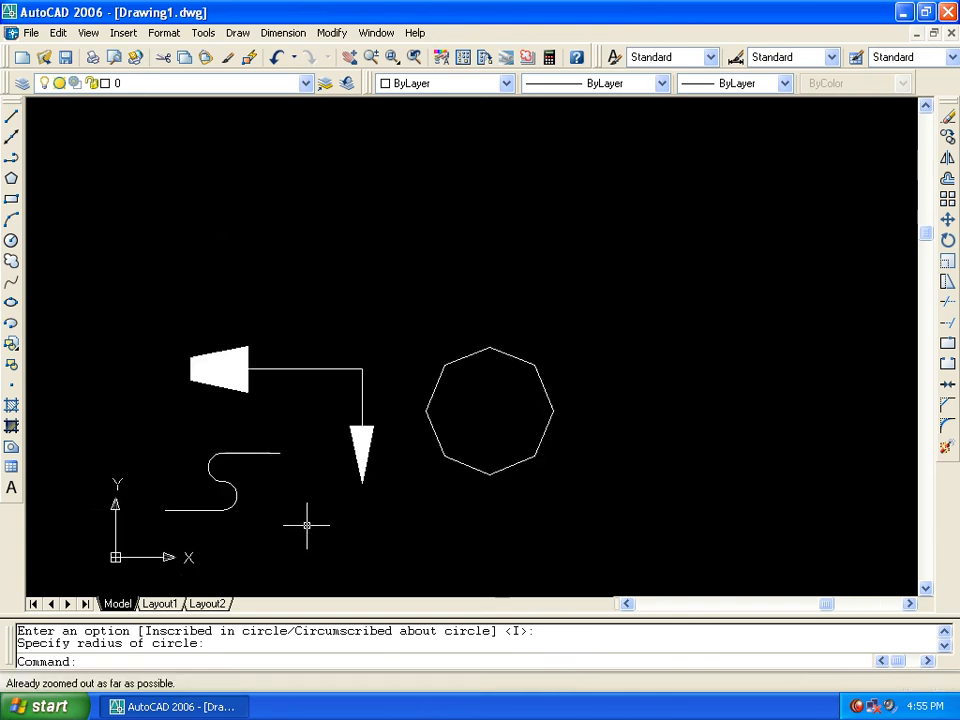
pyautogui.scroll(2, 616, 372)
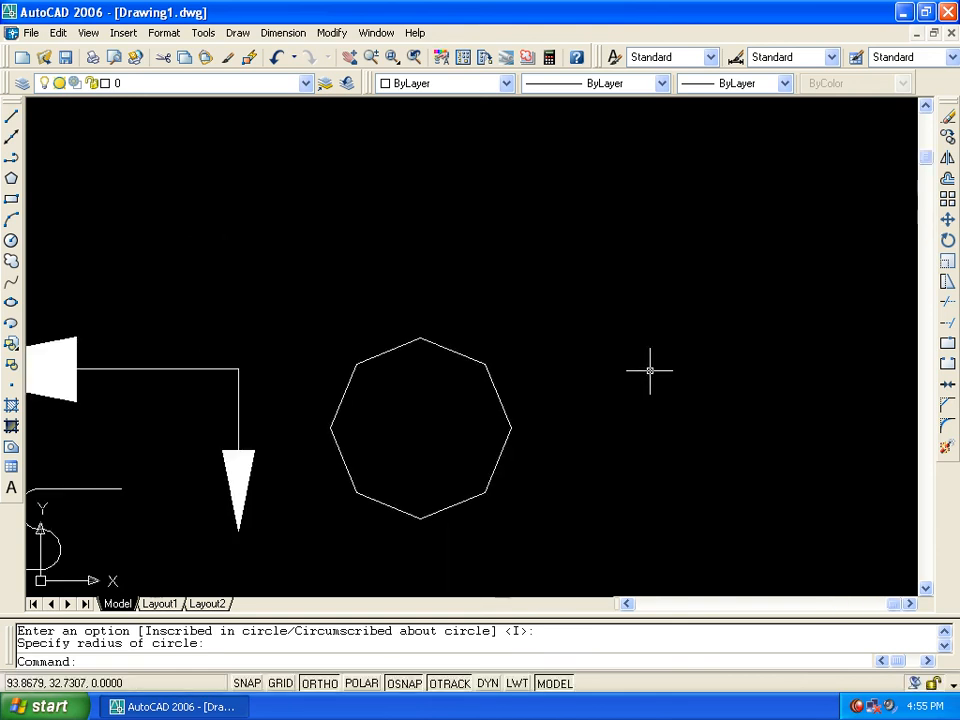
pyautogui.press('Return')
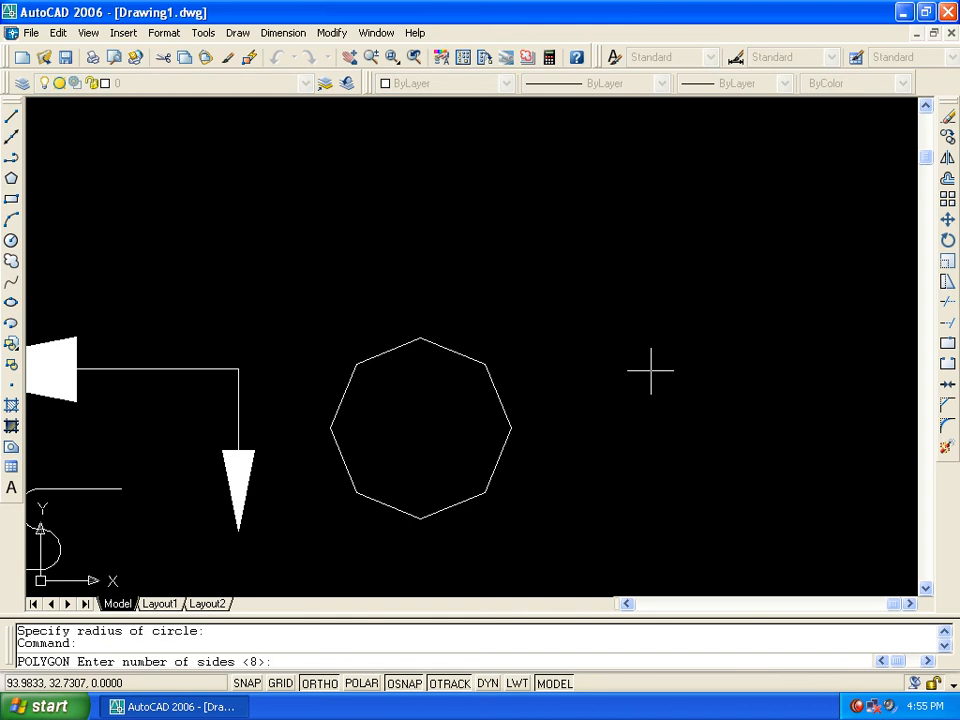
pyautogui.press('Return')
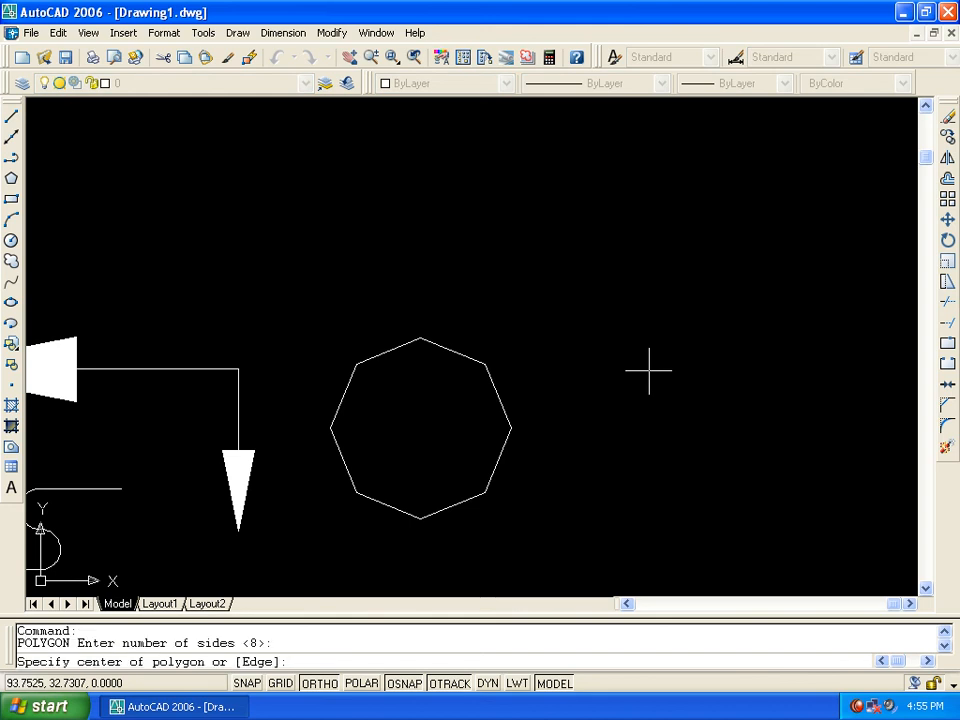
pyautogui.click(686, 230)
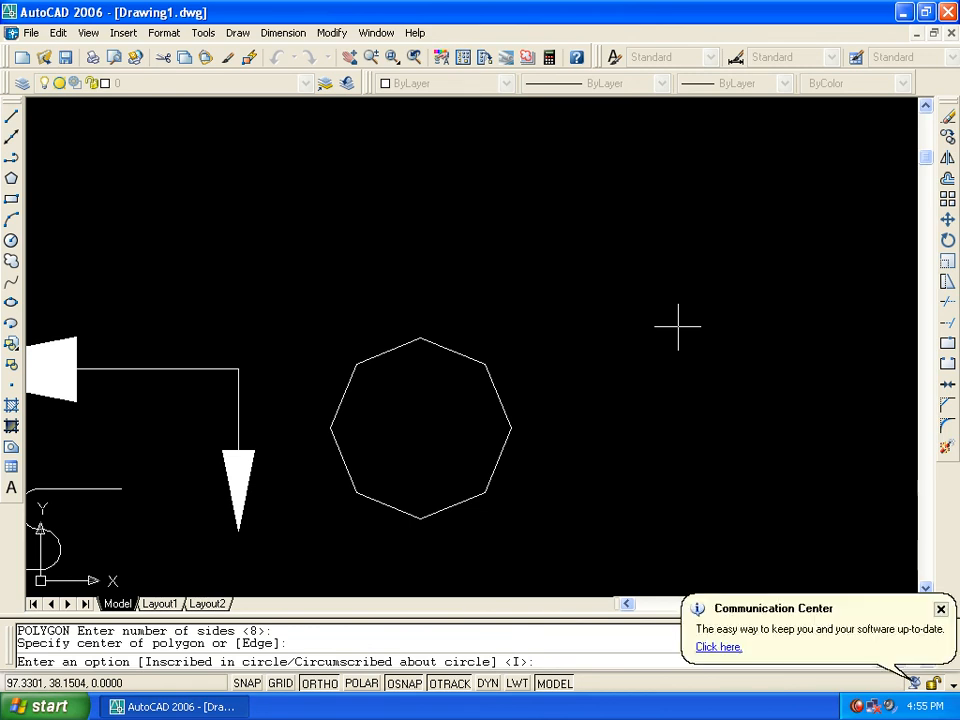
pyautogui.write('c')
pyautogui.press('Return')
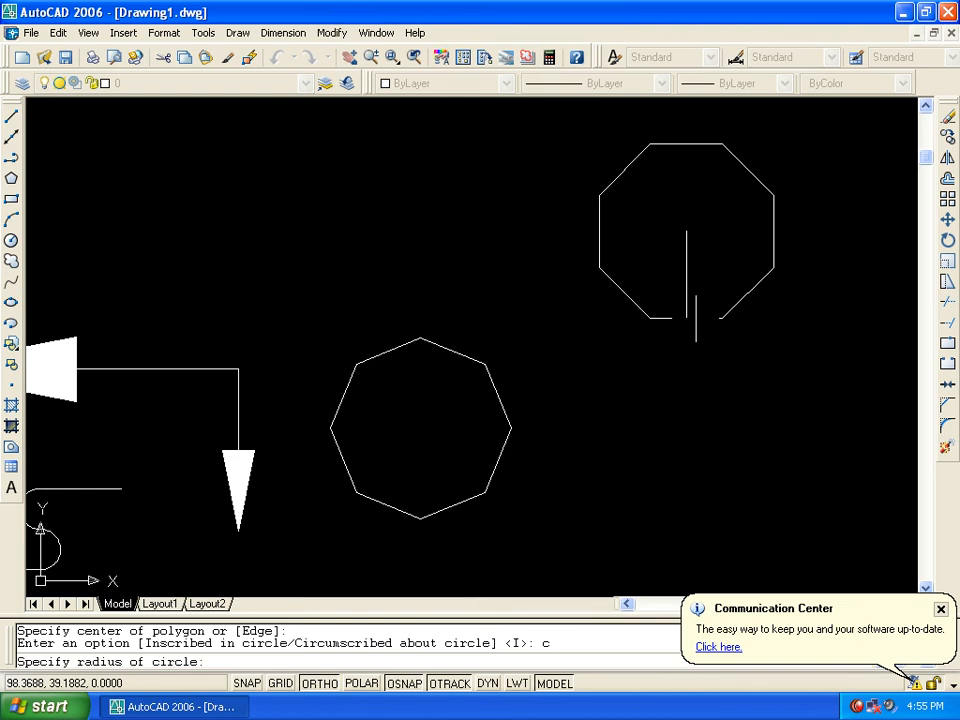
pyautogui.write('5')
pyautogui.press('Return')
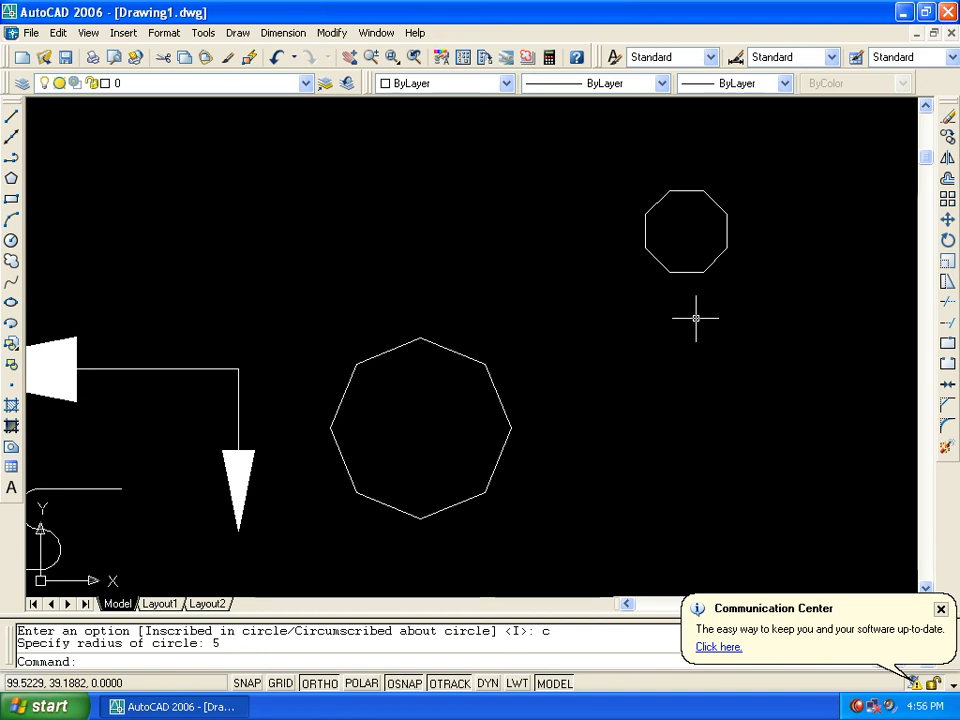
# - Draw a wide rectangle above the large octagon by picking two opposite corners, starting at about 42,58
pyautogui.click(9, 202)
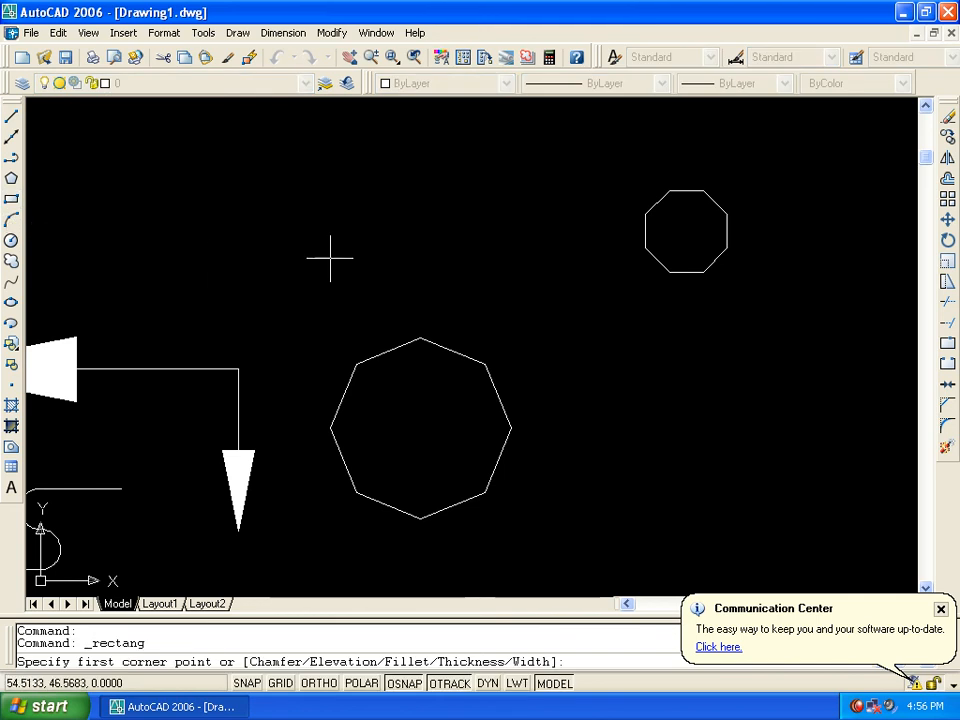
pyautogui.click(230, 163)
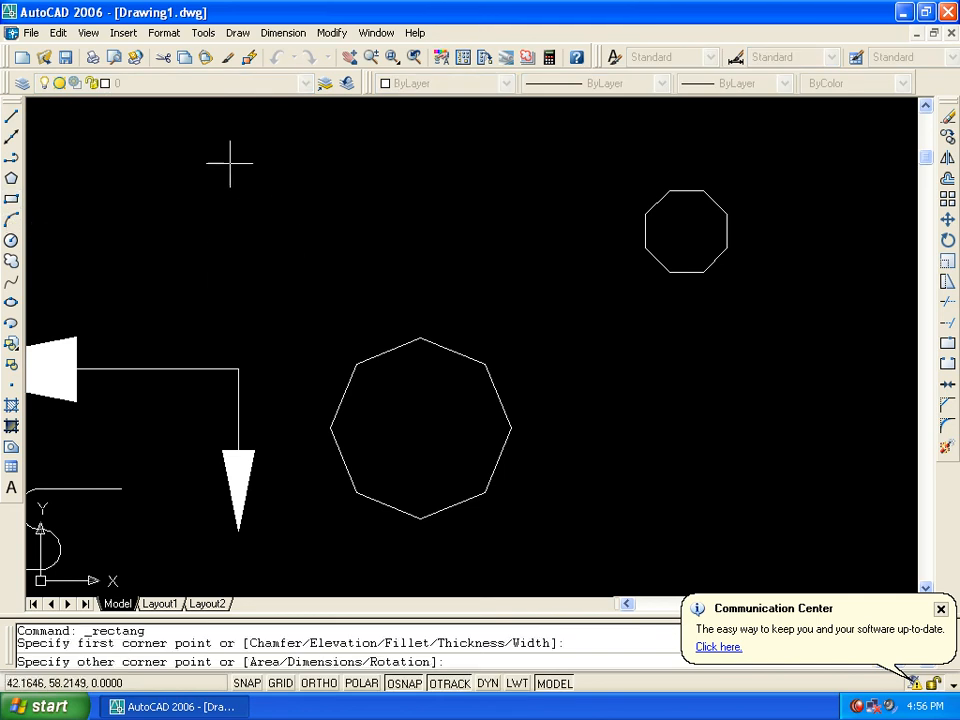
pyautogui.click(428, 260)
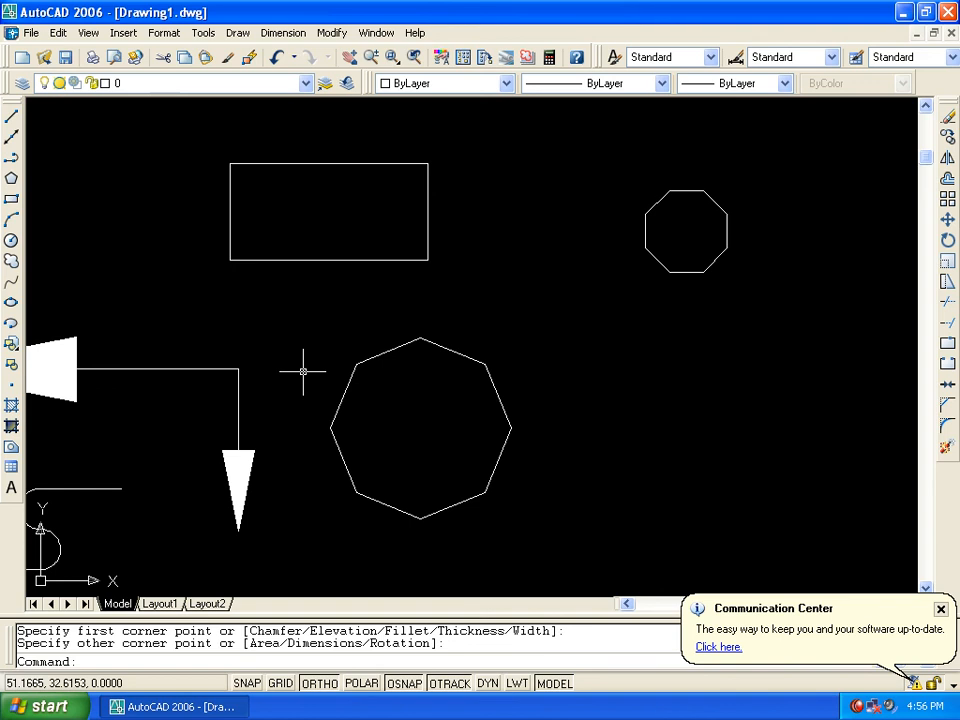
pyautogui.moveTo(568, 426); pyautogui.dragTo(276, 234, button='middle')
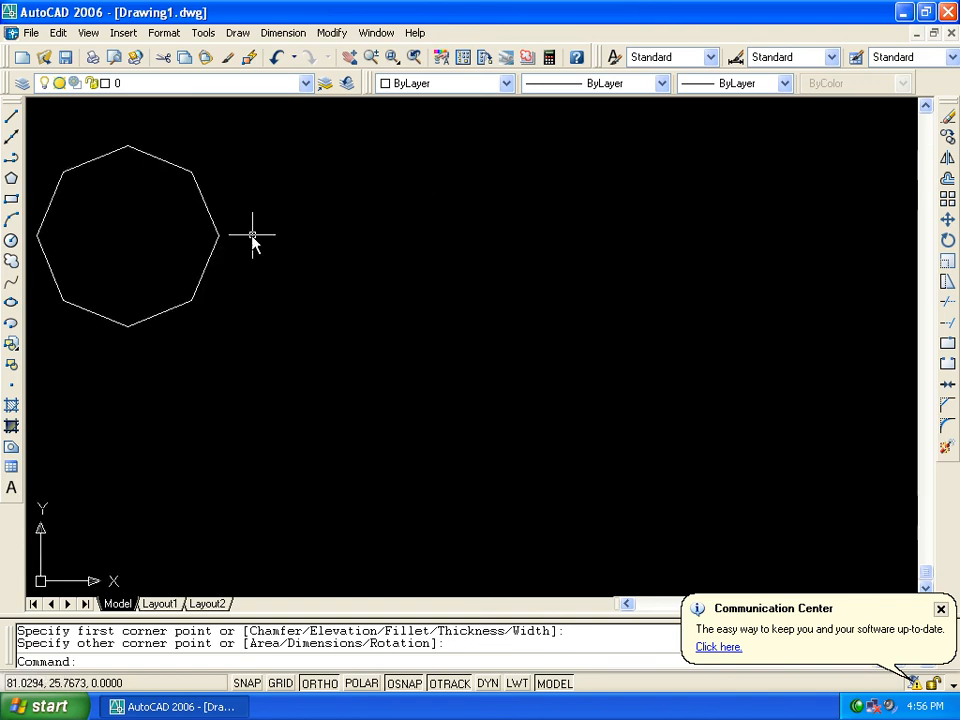
pyautogui.click(12, 198)
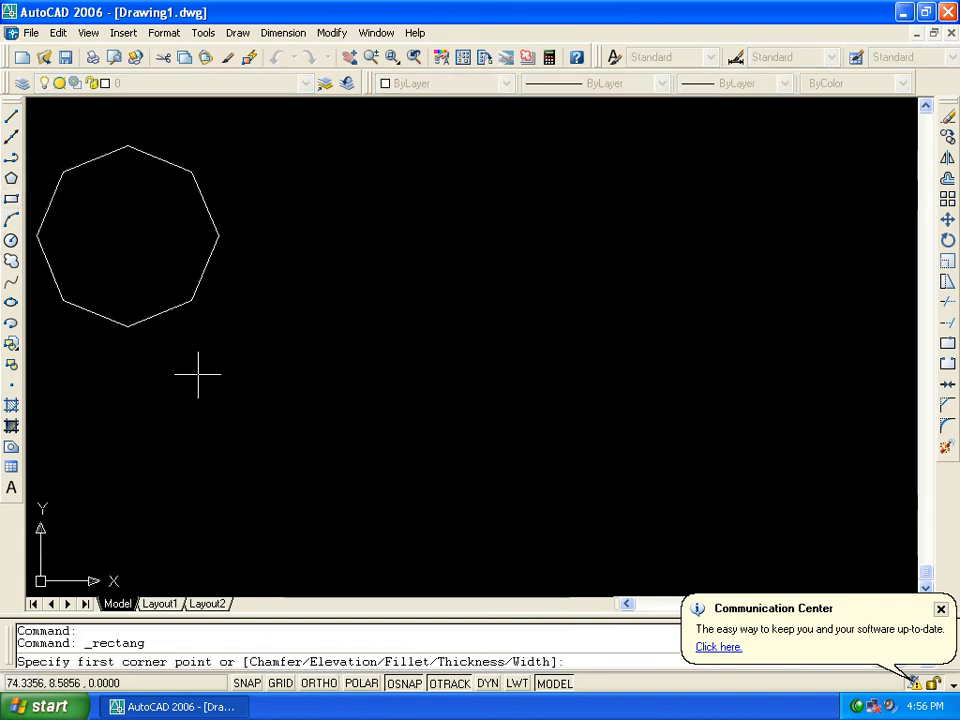
pyautogui.click(232, 522)
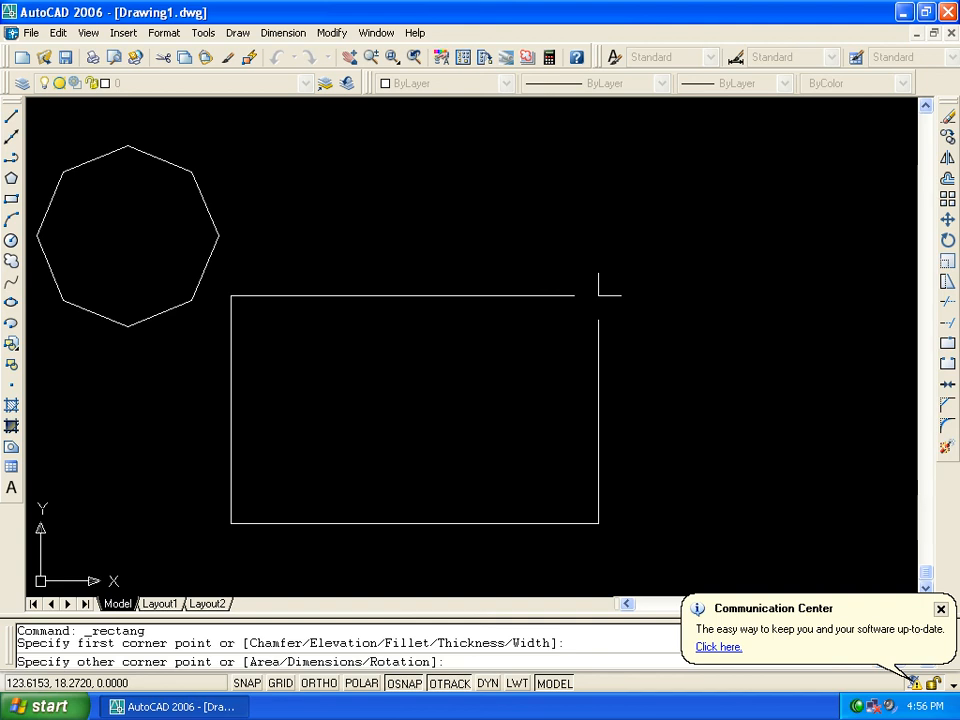
pyautogui.press('F8')
pyautogui.write('@')
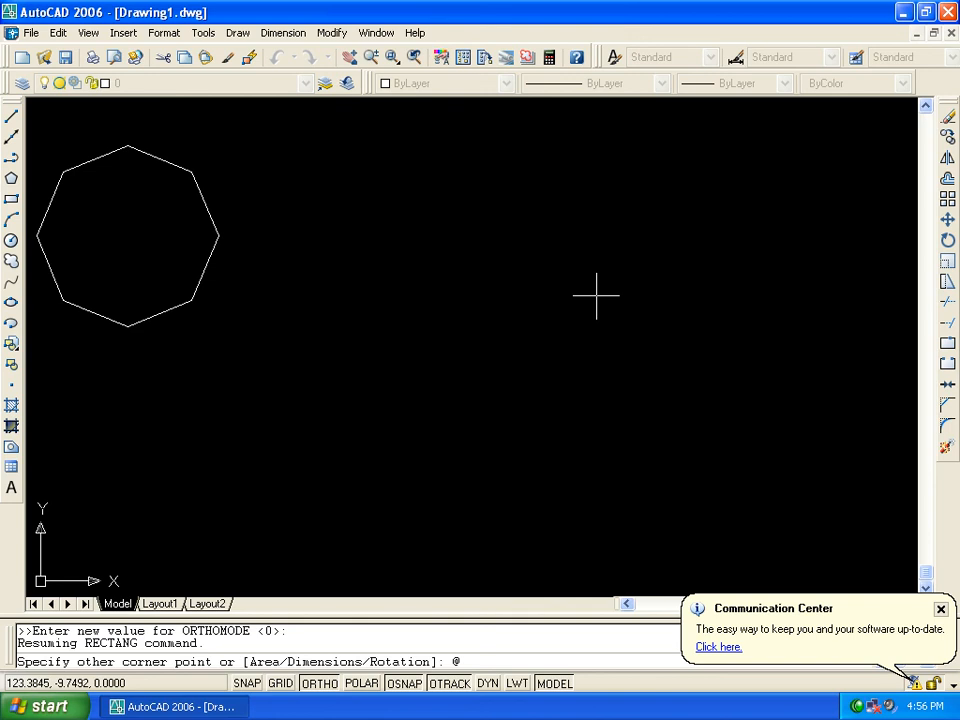
pyautogui.write('20,15')
pyautogui.press('Return')
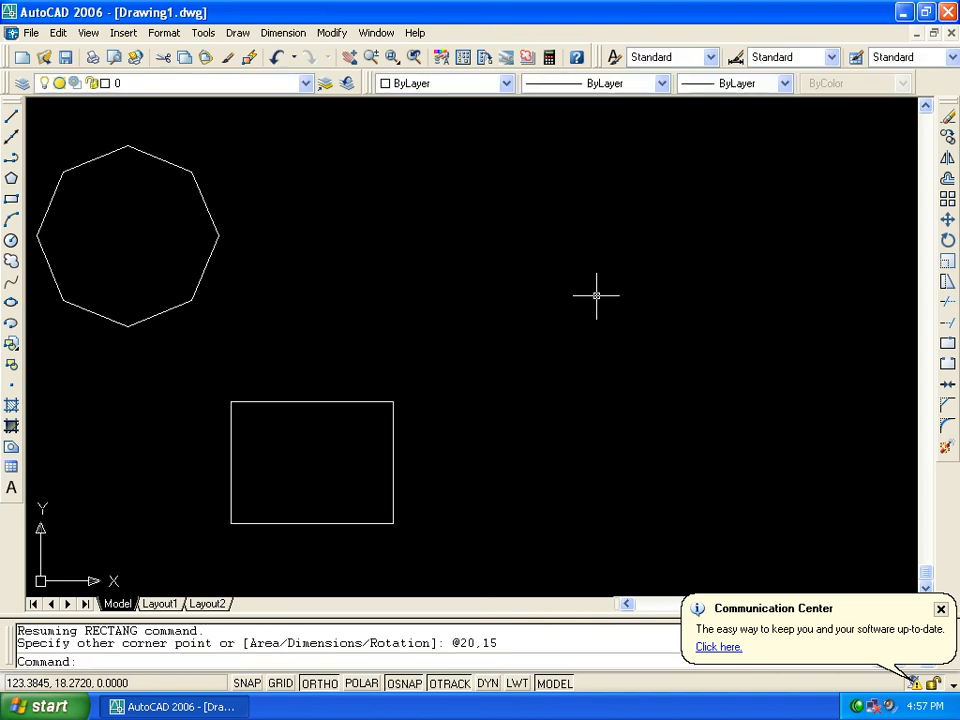